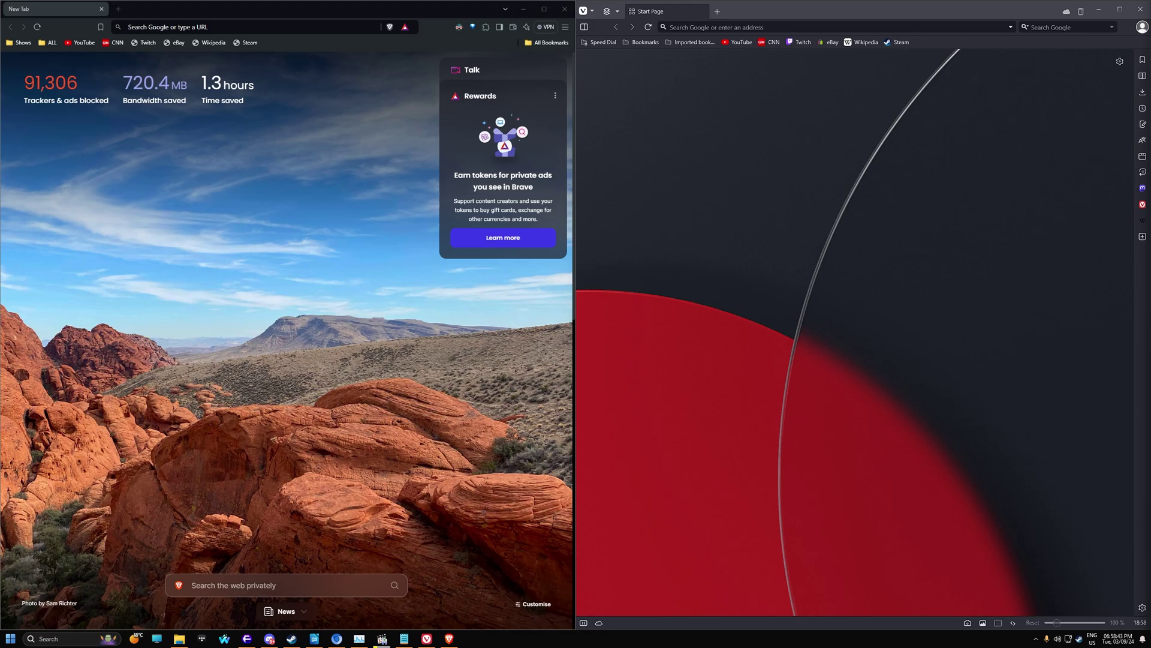
Load the bookmarked YouTube, CNN and Twitch sites one after another, each in Brave first and in Vivaldi second
left_click(81, 42)
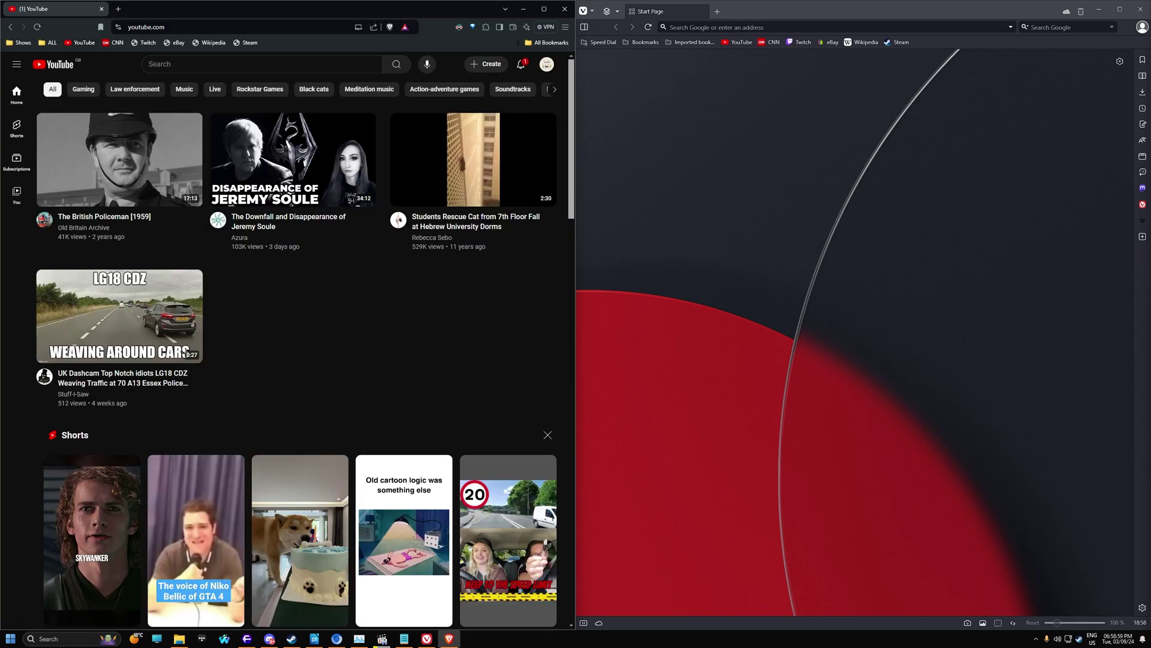
left_click(742, 43)
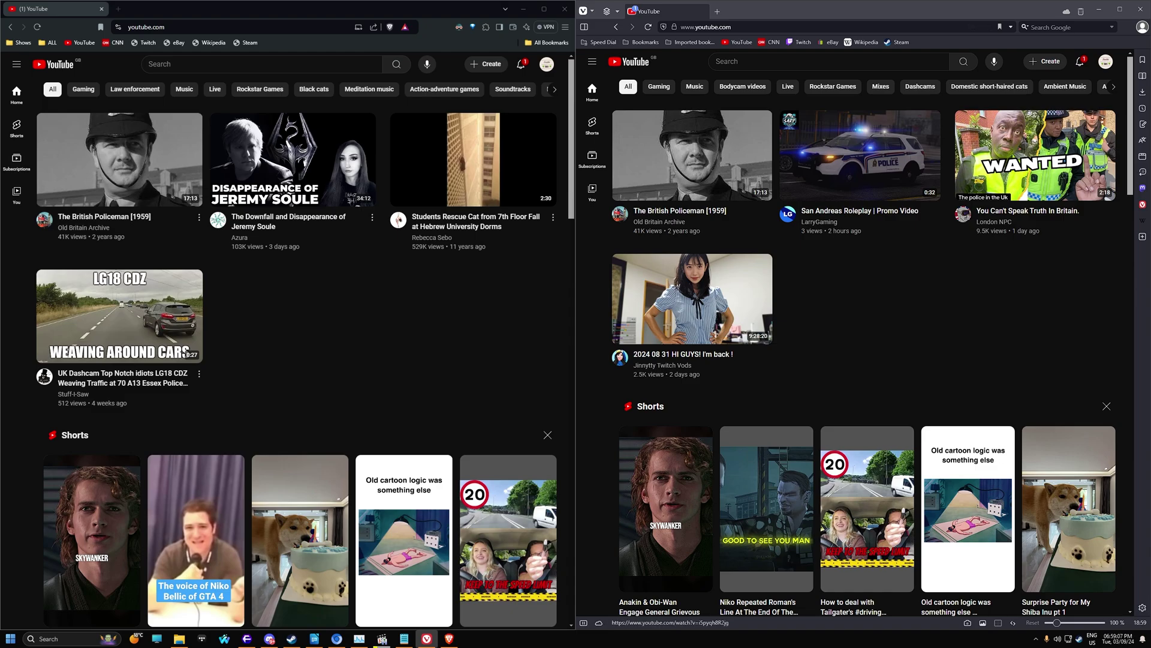
left_click(115, 42)
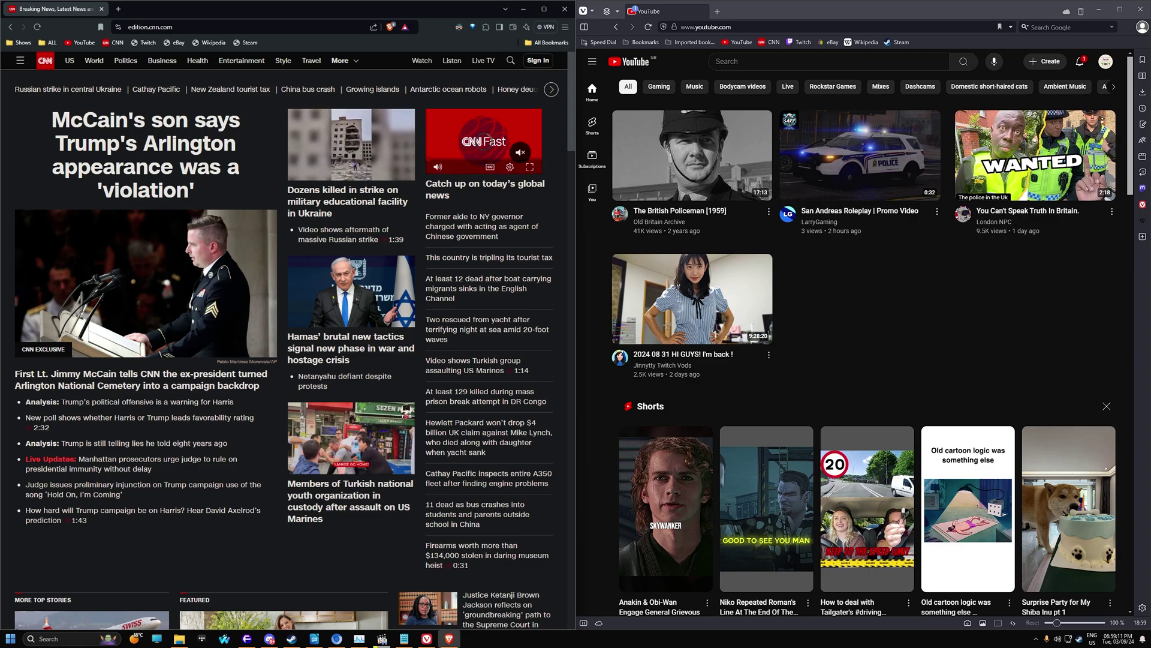
left_click(769, 43)
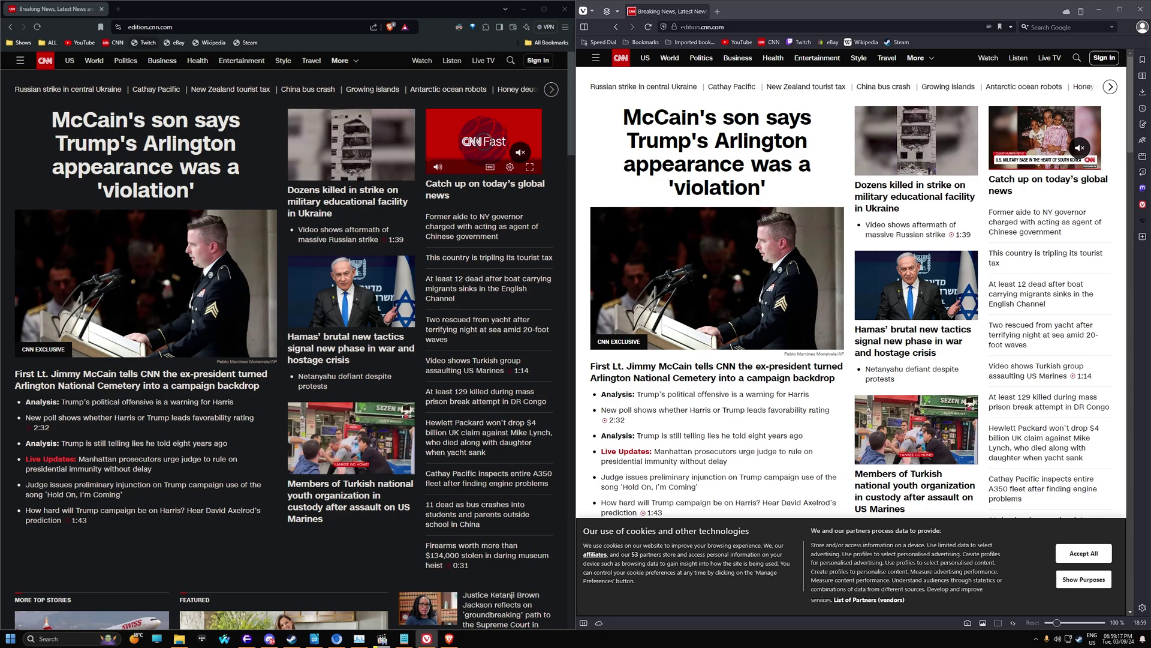
left_click(144, 43)
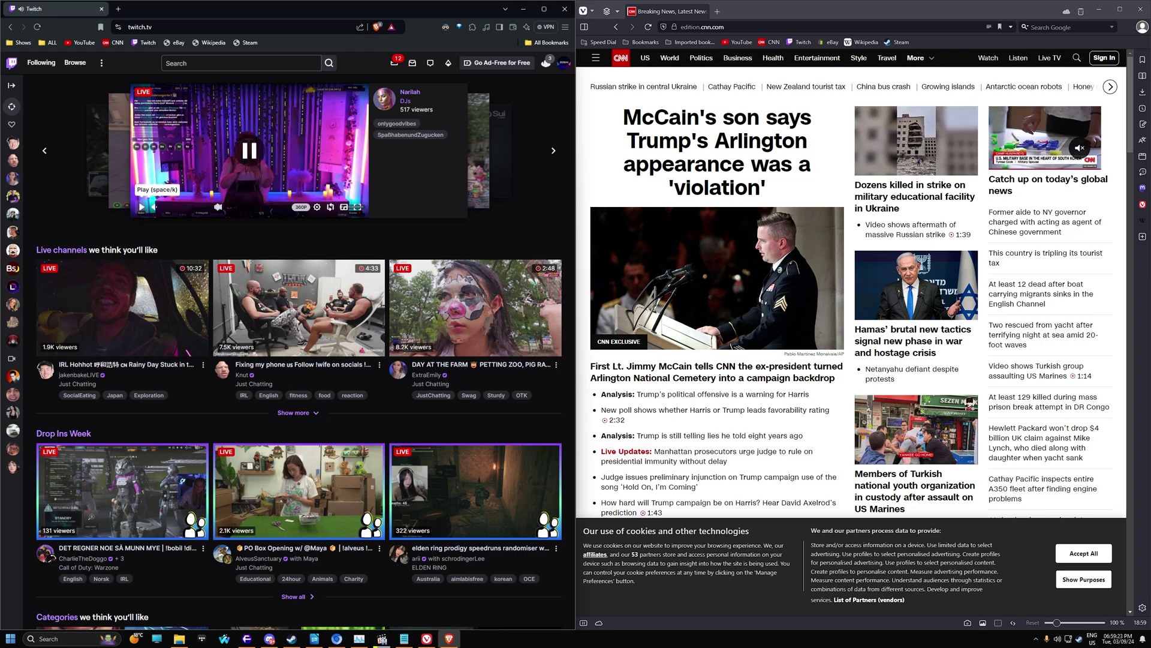
left_click(799, 42)
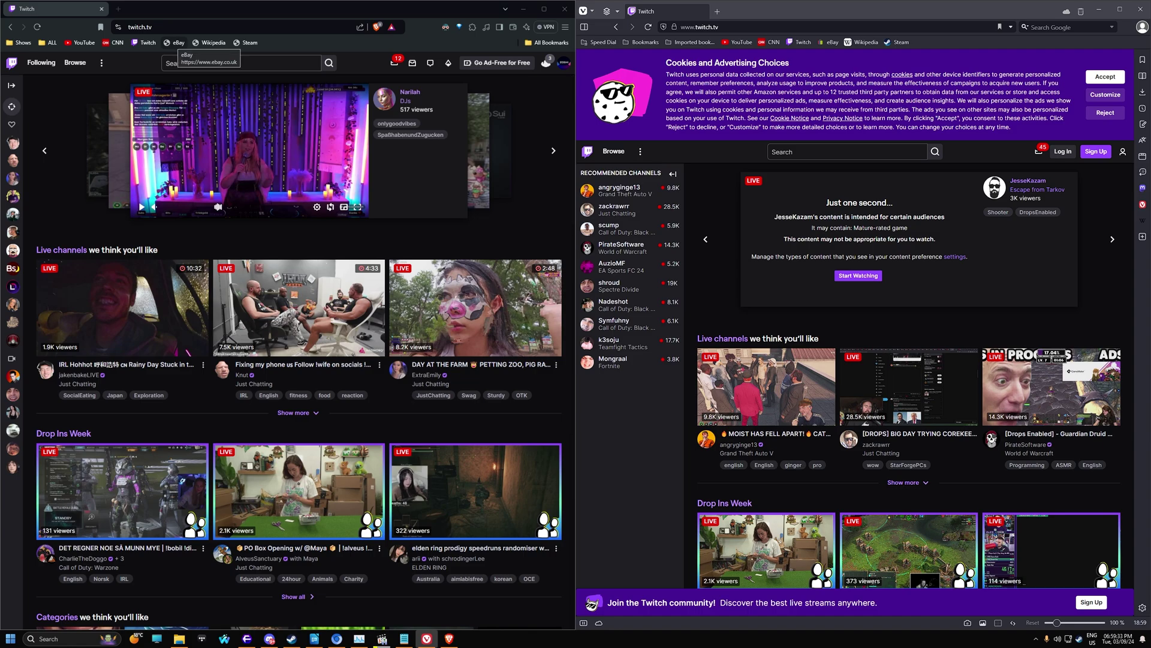
Load the bookmarked eBay, Wikipedia and Steam sites one after another in both Brave and Vivaldi
left_click(174, 42)
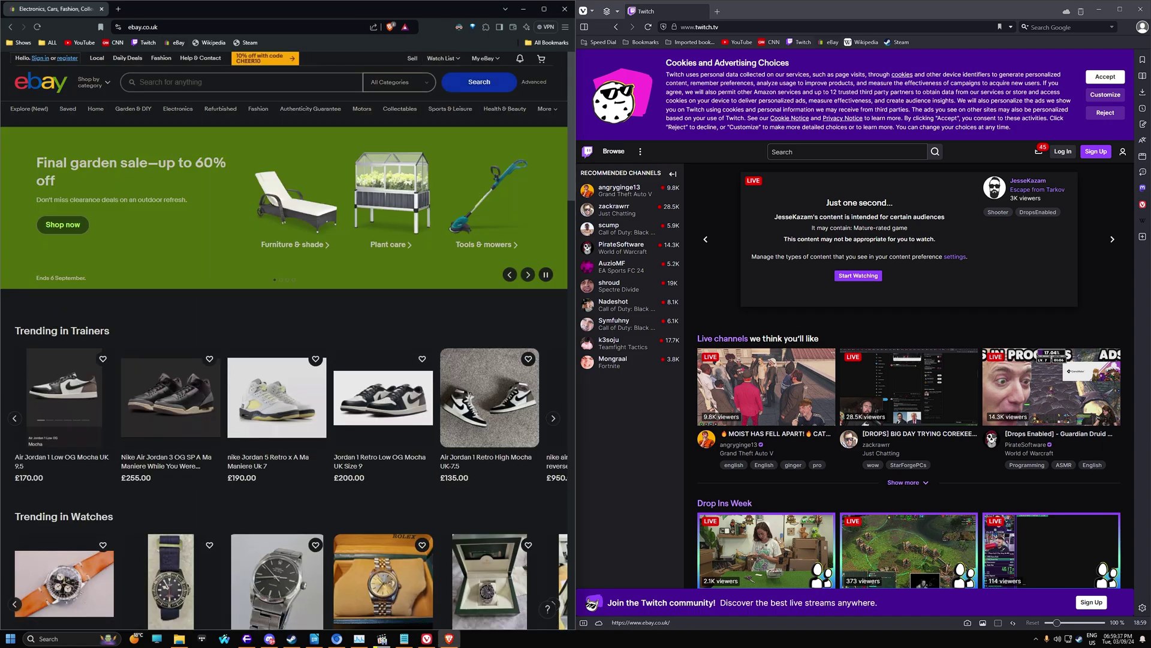
left_click(832, 42)
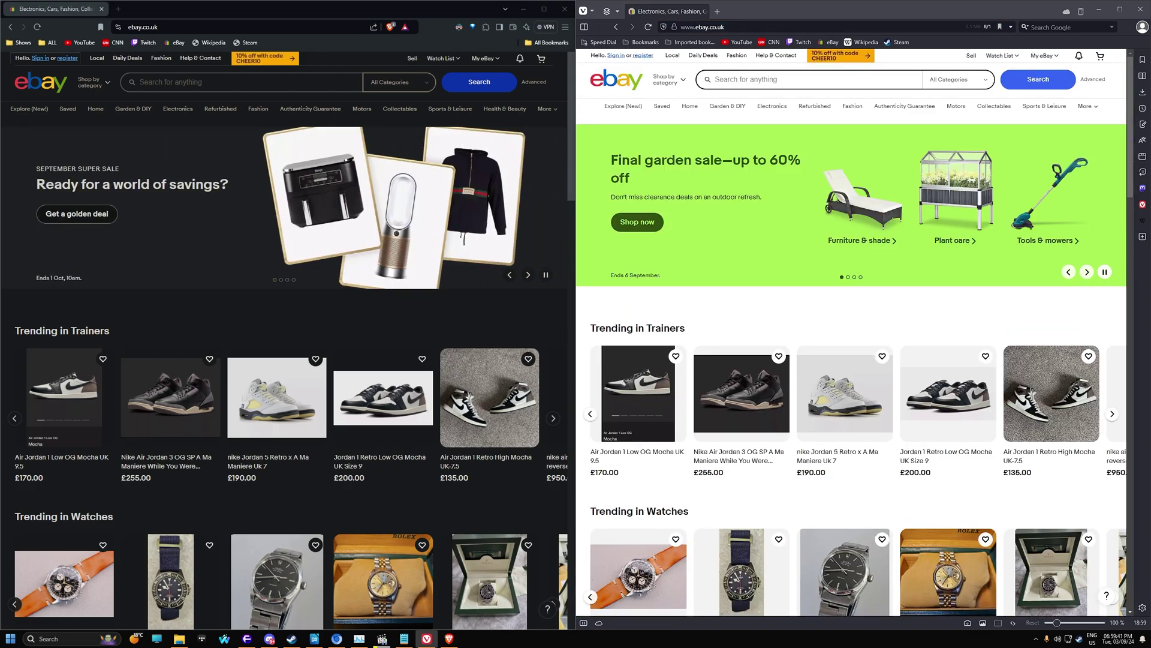
left_click(208, 43)
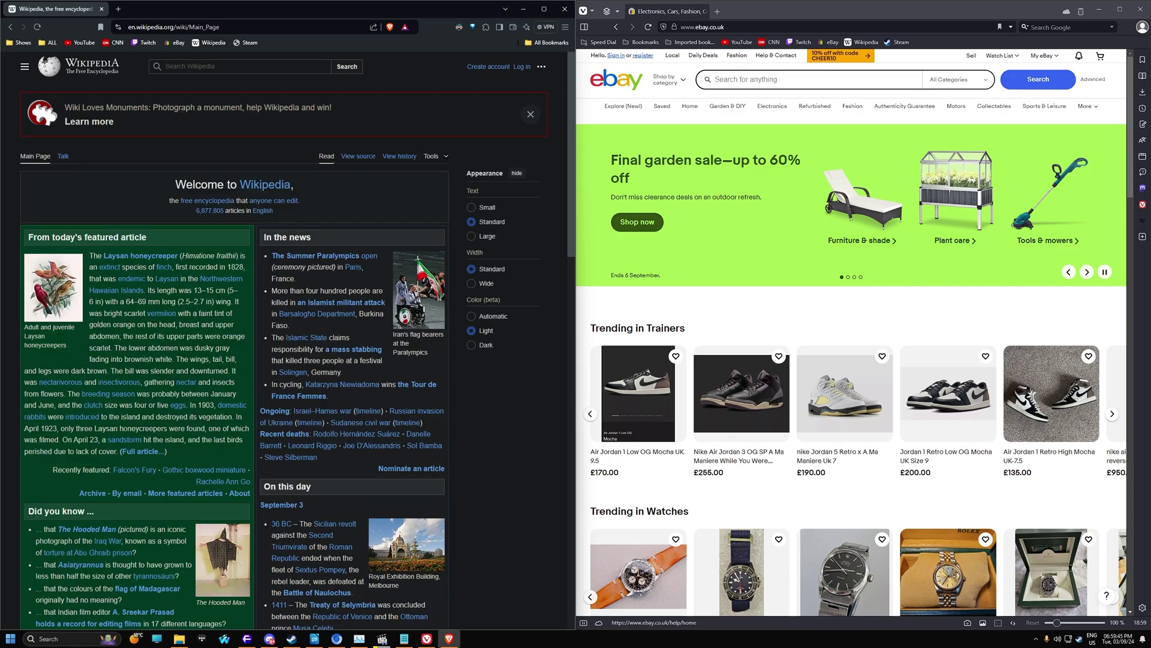
left_click(862, 42)
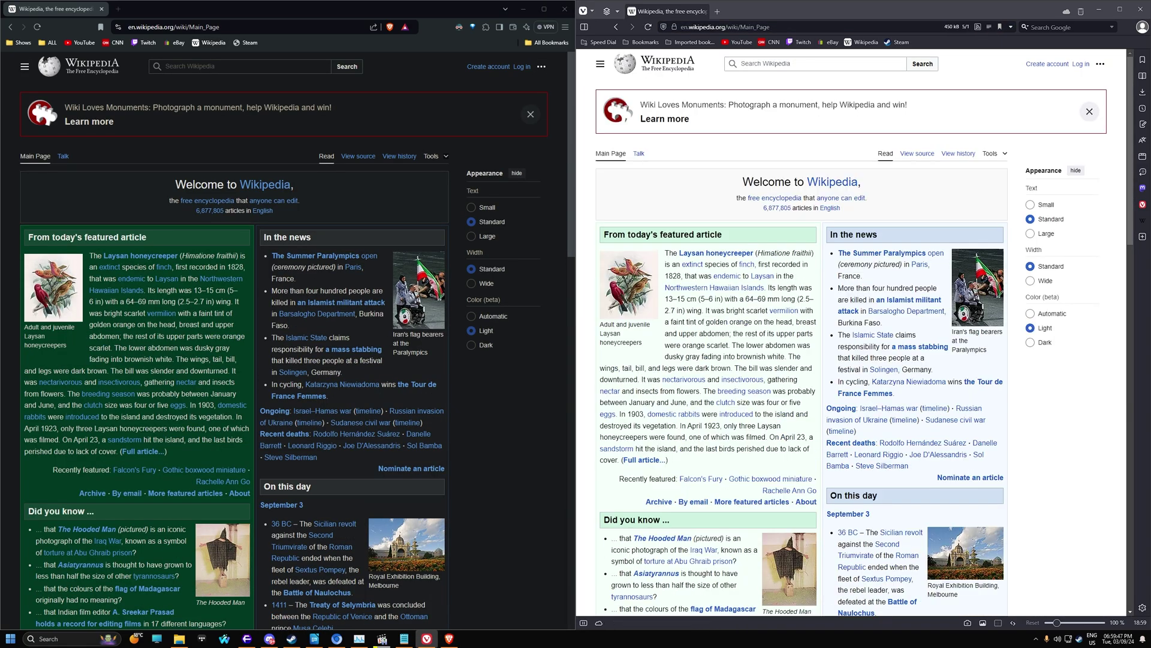
left_click(246, 43)
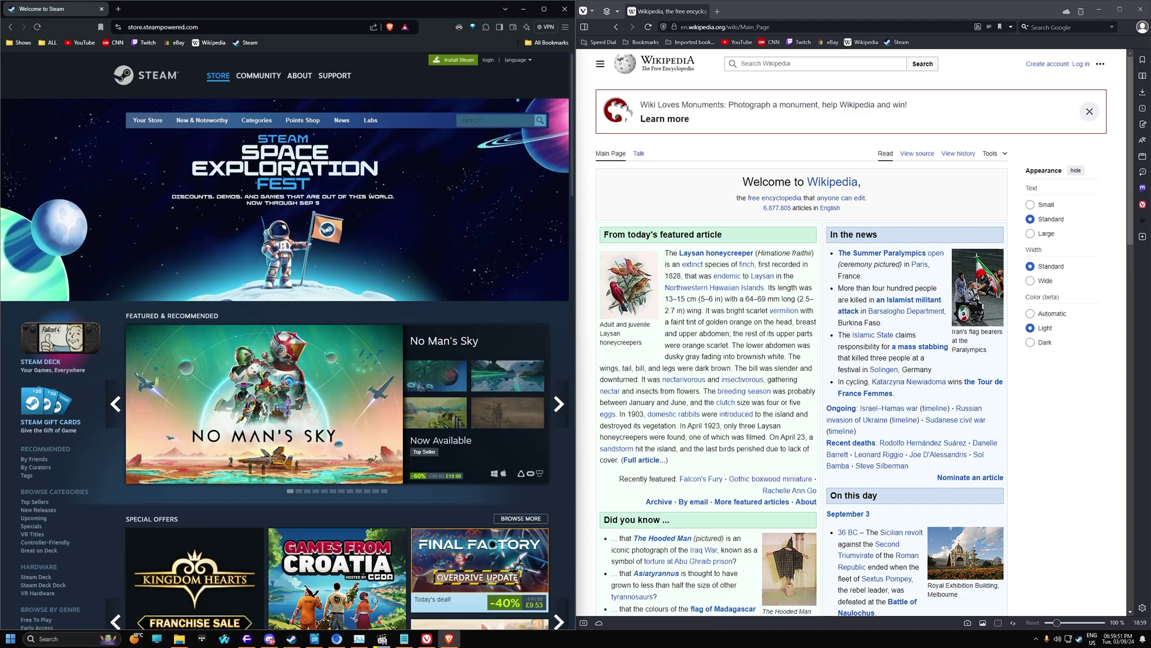
left_click(898, 42)
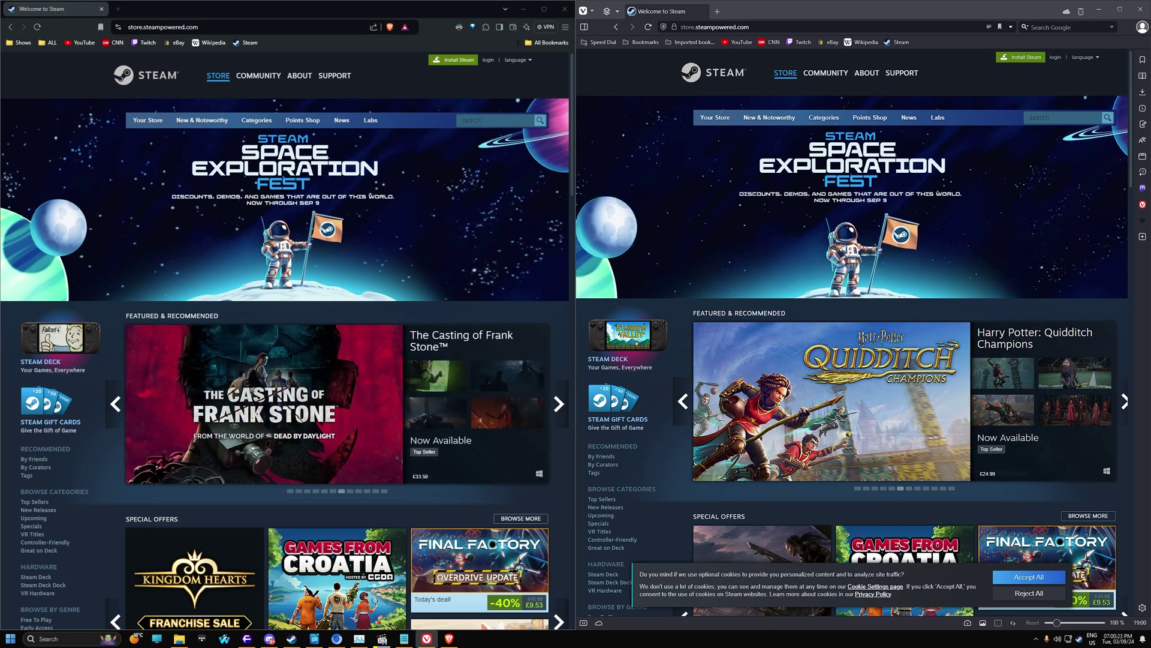
Open Brave's settings and view the choices for what the new tab page shows
left_click(564, 27)
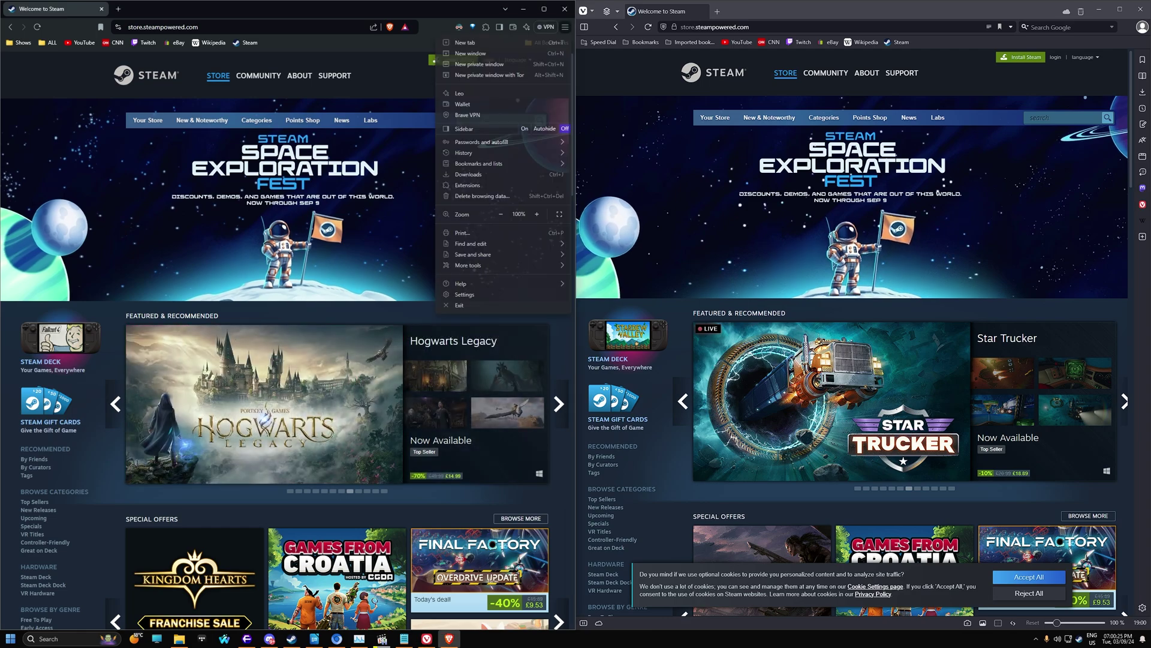
left_click(464, 295)
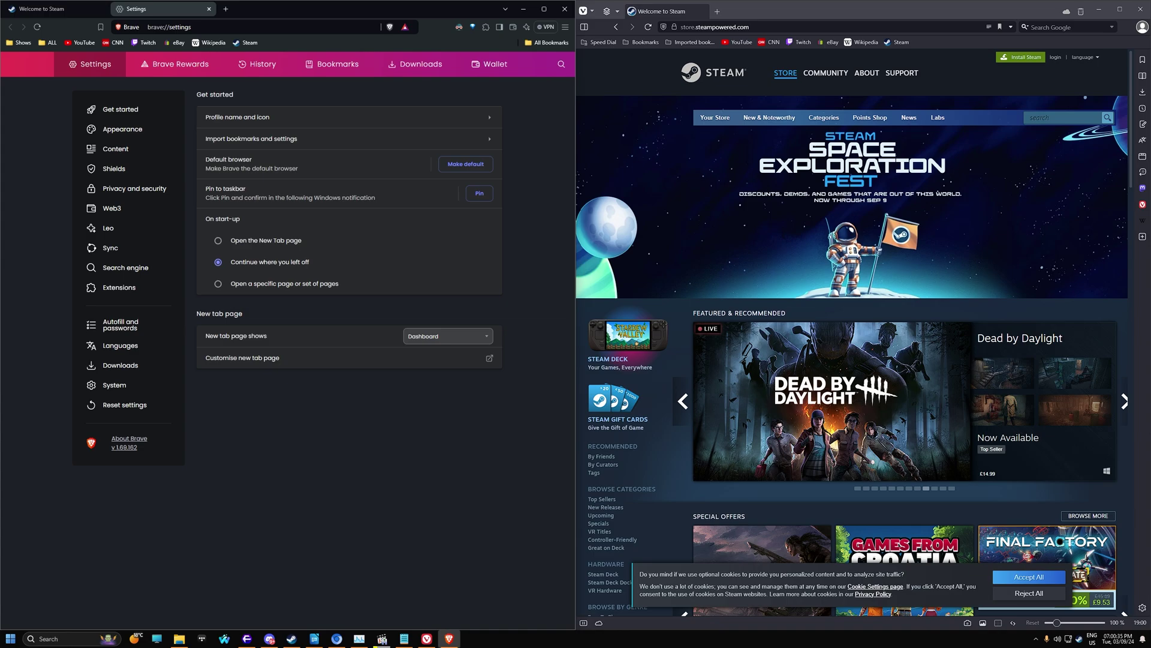
left_click(448, 336)
left_click(360, 413)
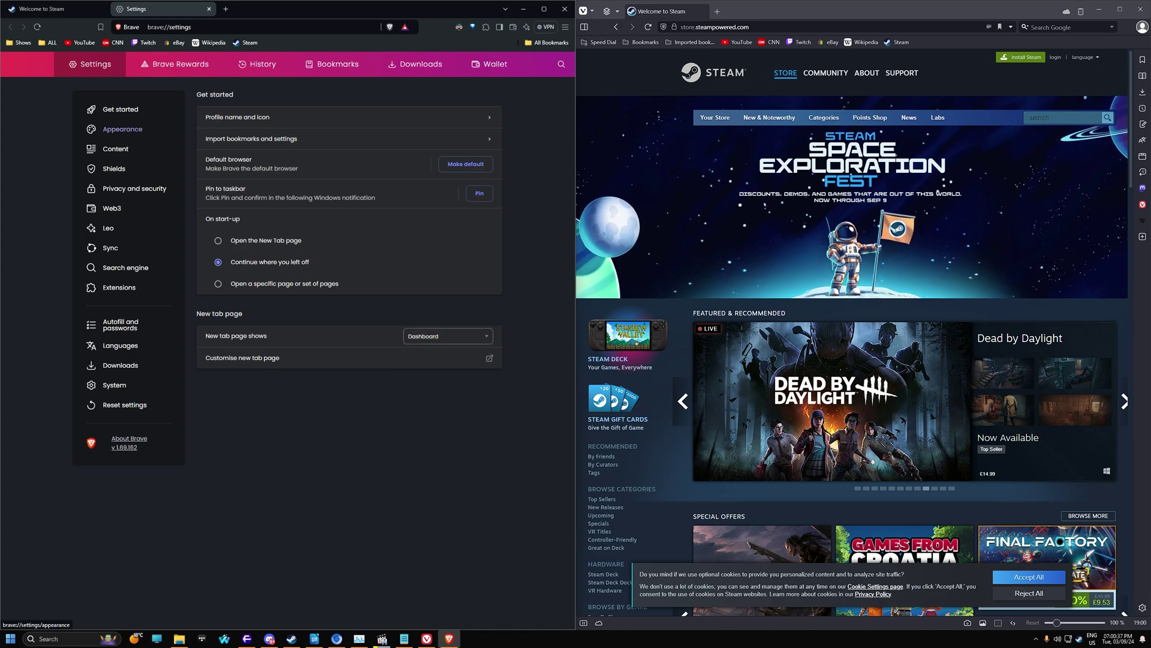
Try out vertical tabs in Brave's Appearance settings, switching them on and off again
left_click(122, 130)
scroll(345, 359, "down", 2)
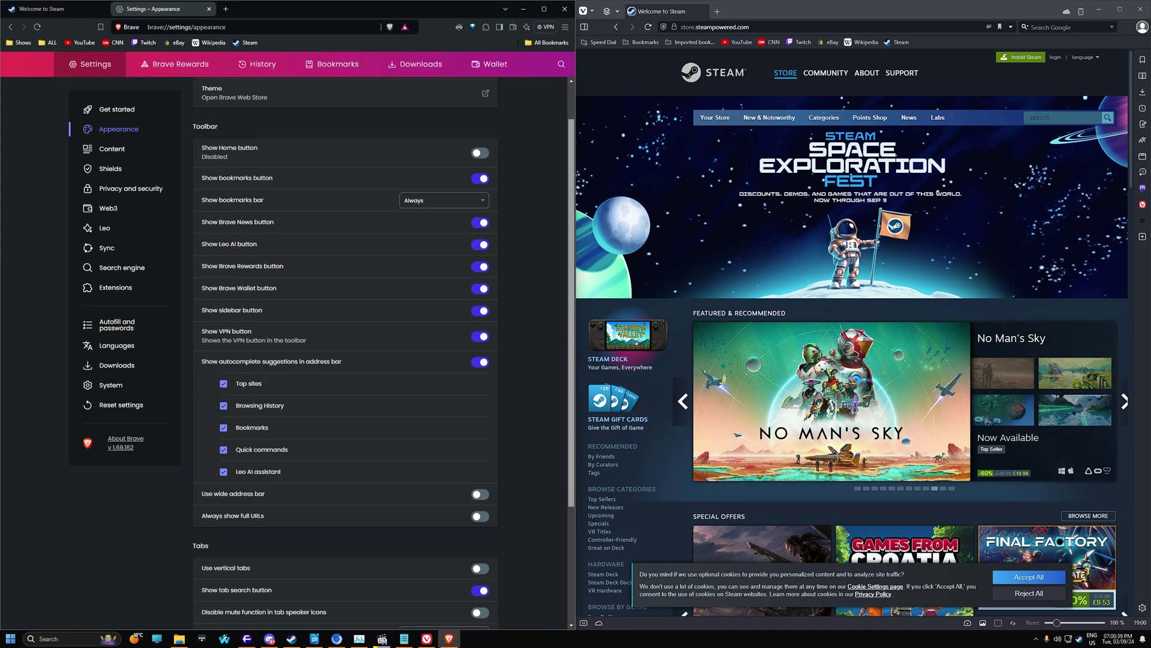
scroll(345, 354, "down", 2)
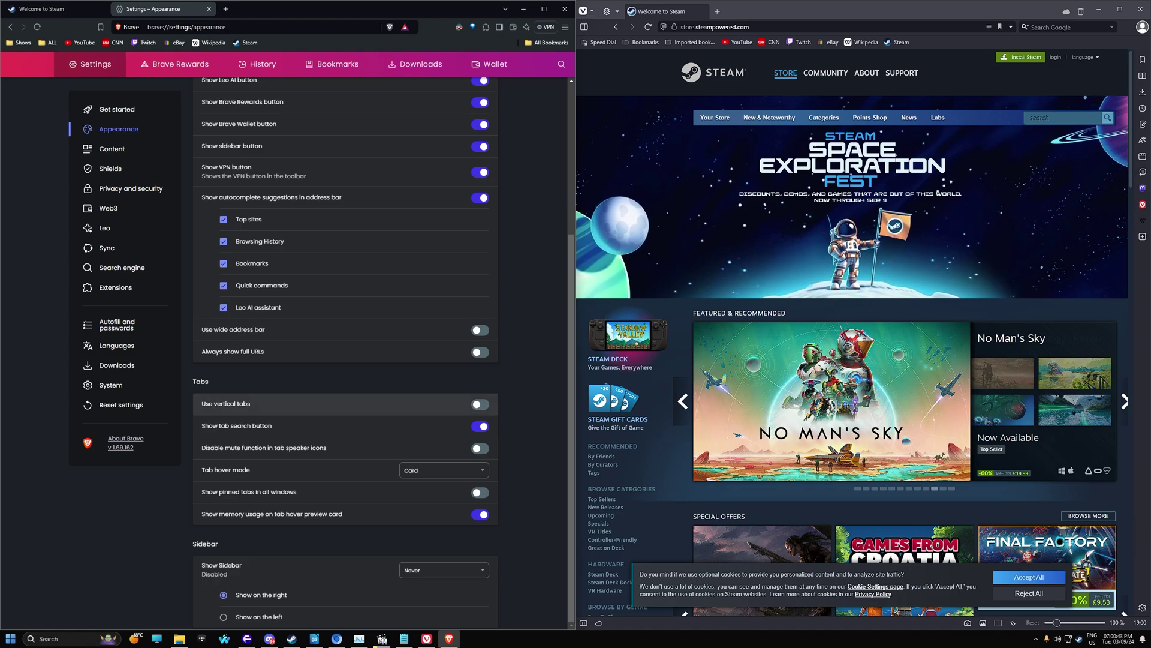
left_click(480, 403)
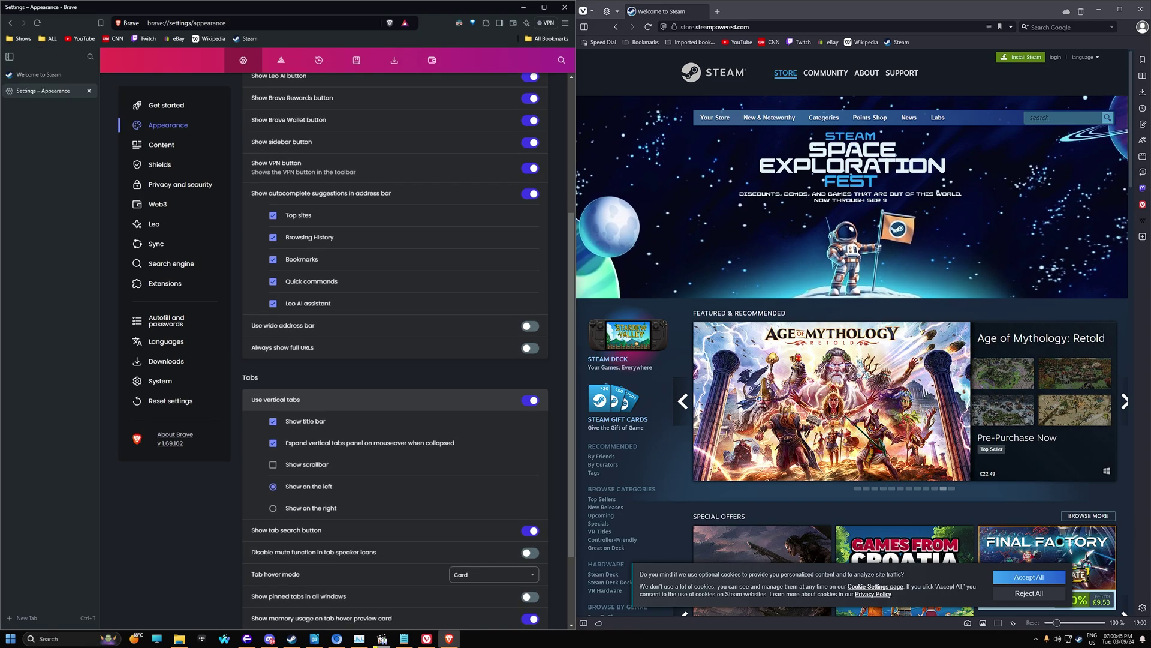
left_click(479, 401)
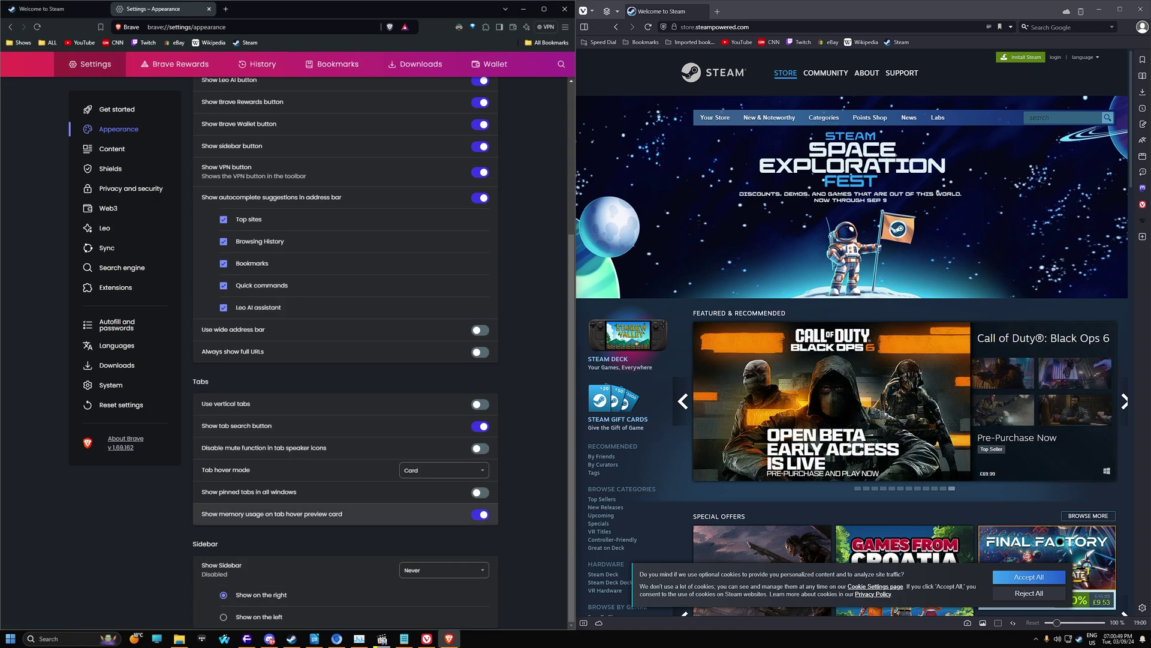
scroll(571, 420, "up", 3)
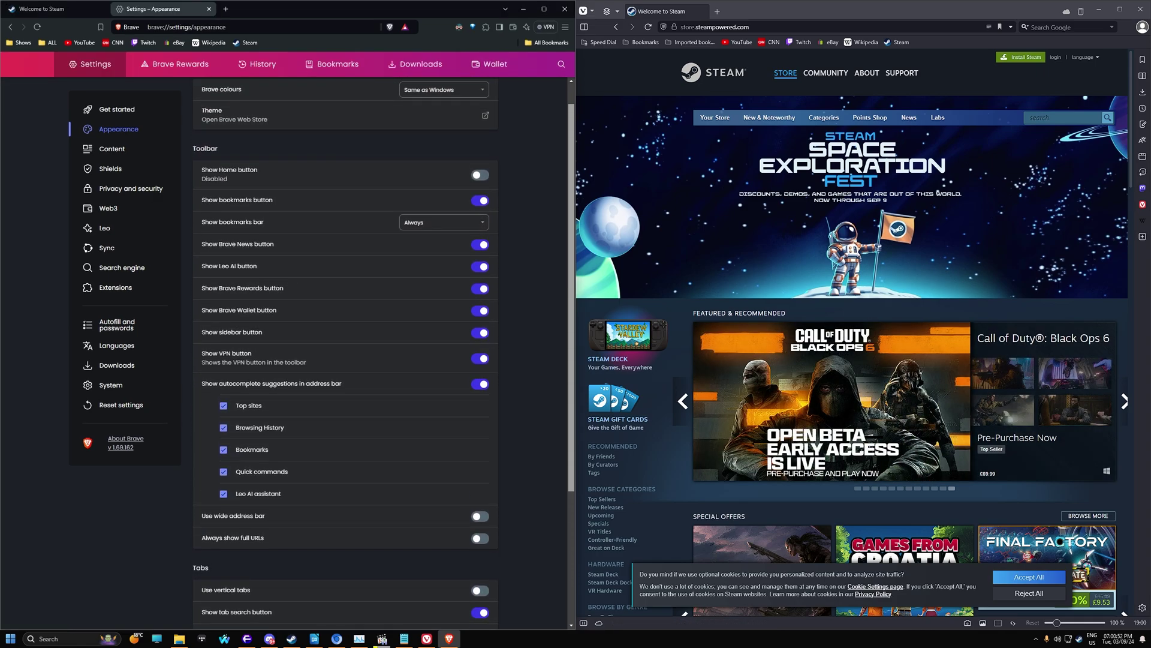
left_click_drag(572, 408, 571, 385)
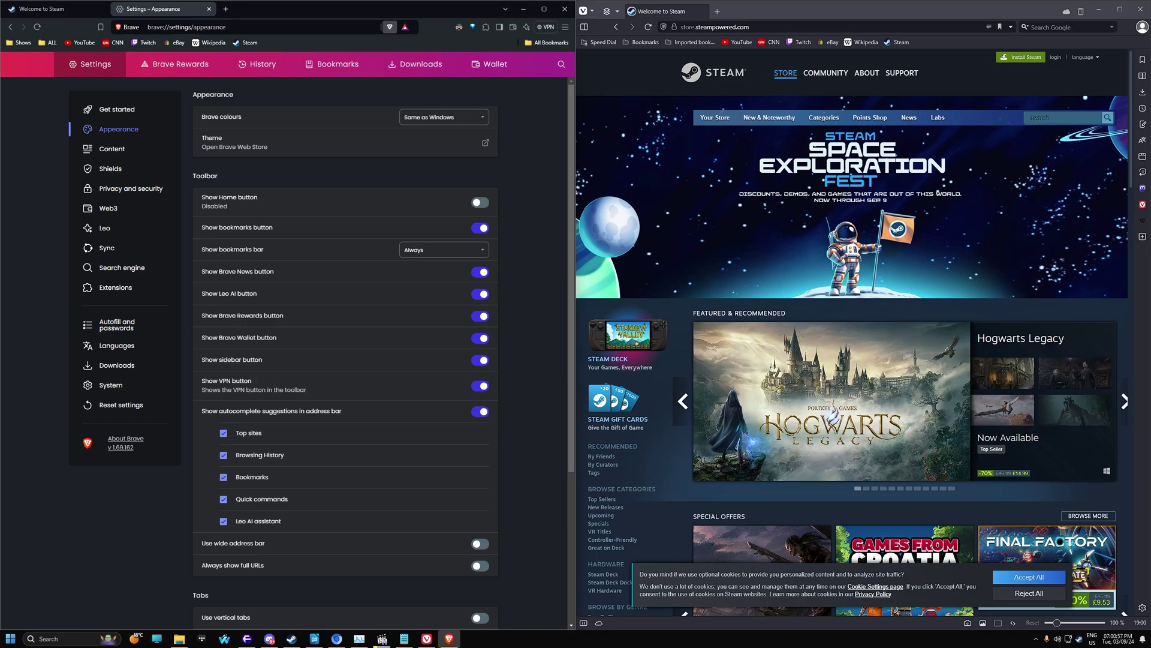
Inspect the Brave Shields details and the Brave Rewards offer on the Steam store page
left_click(42, 9)
left_click(389, 27)
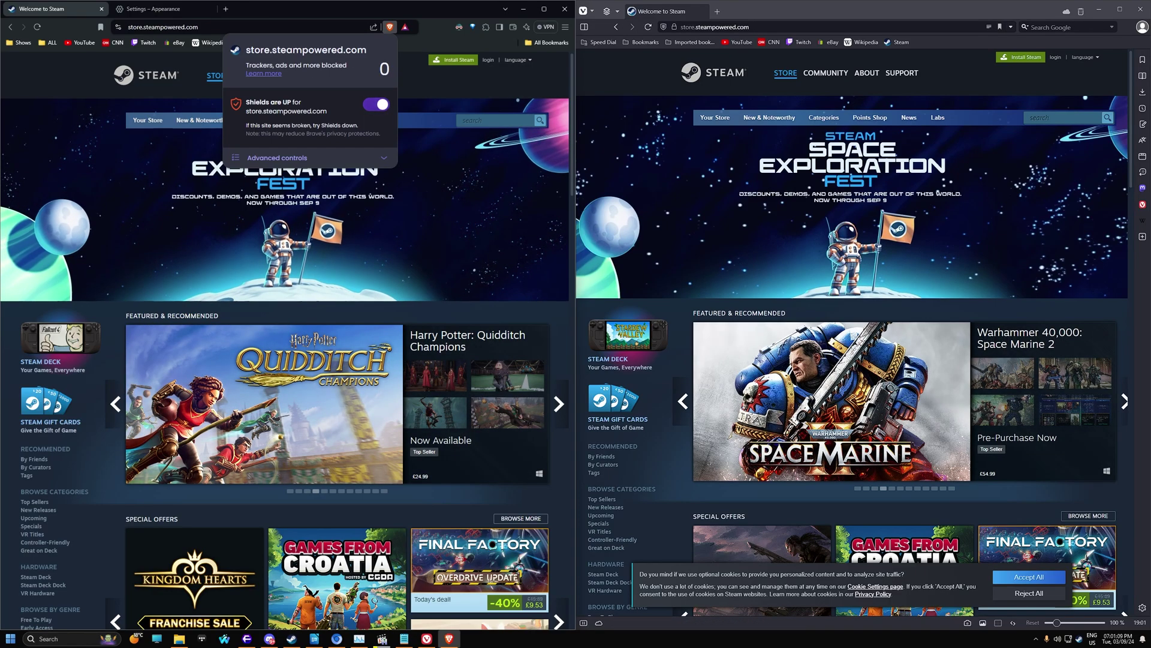
left_click(406, 27)
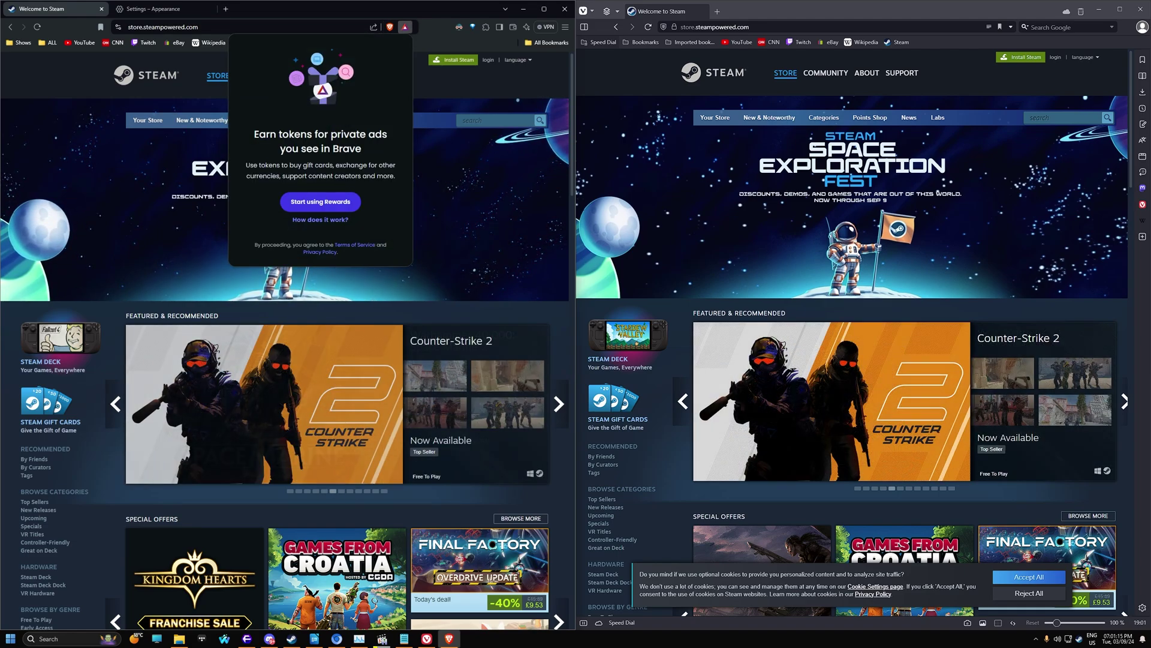
left_click(405, 27)
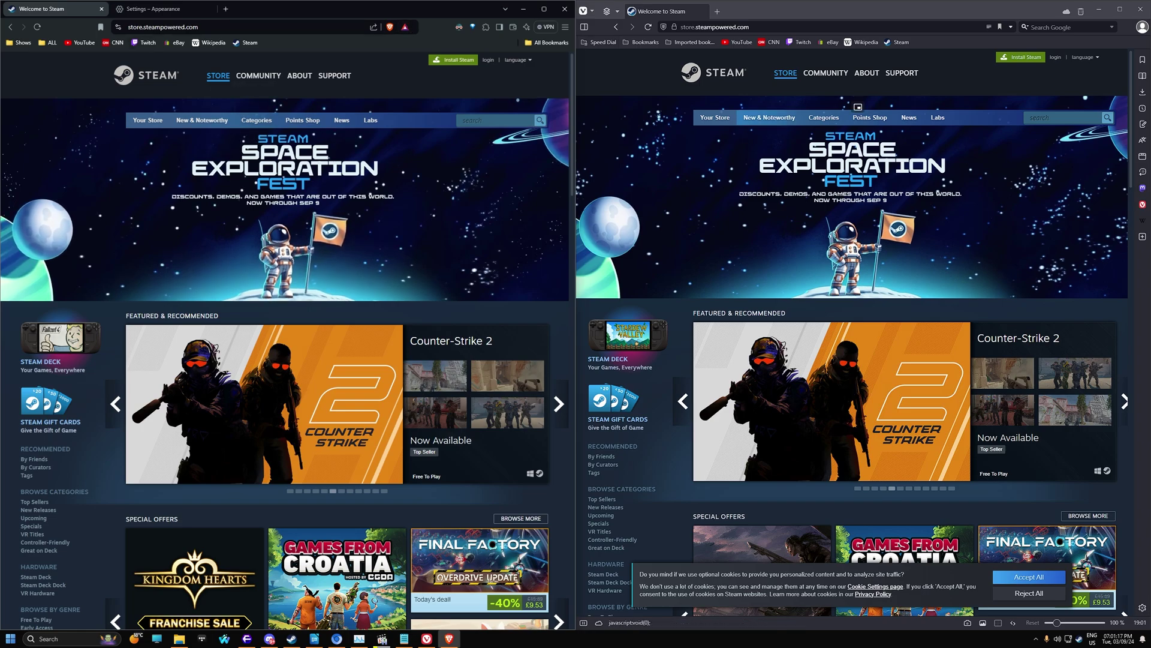
Return to Brave's settings and examine the Content, Shields, Privacy and security, and Web3 options
left_click(153, 9)
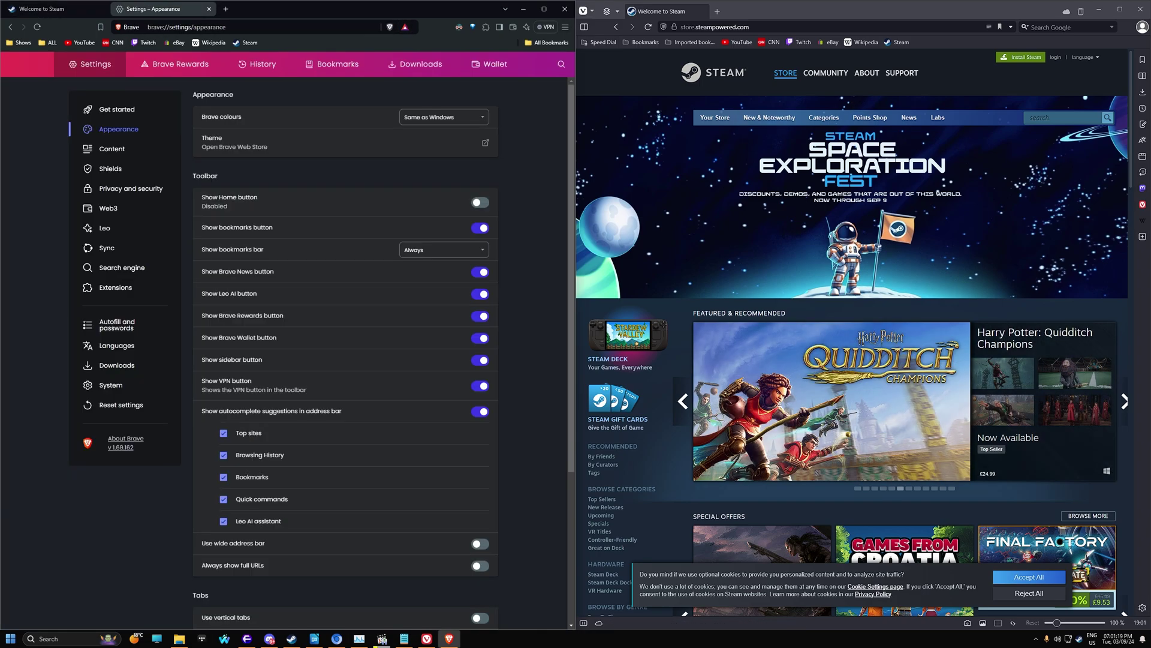
left_click(116, 148)
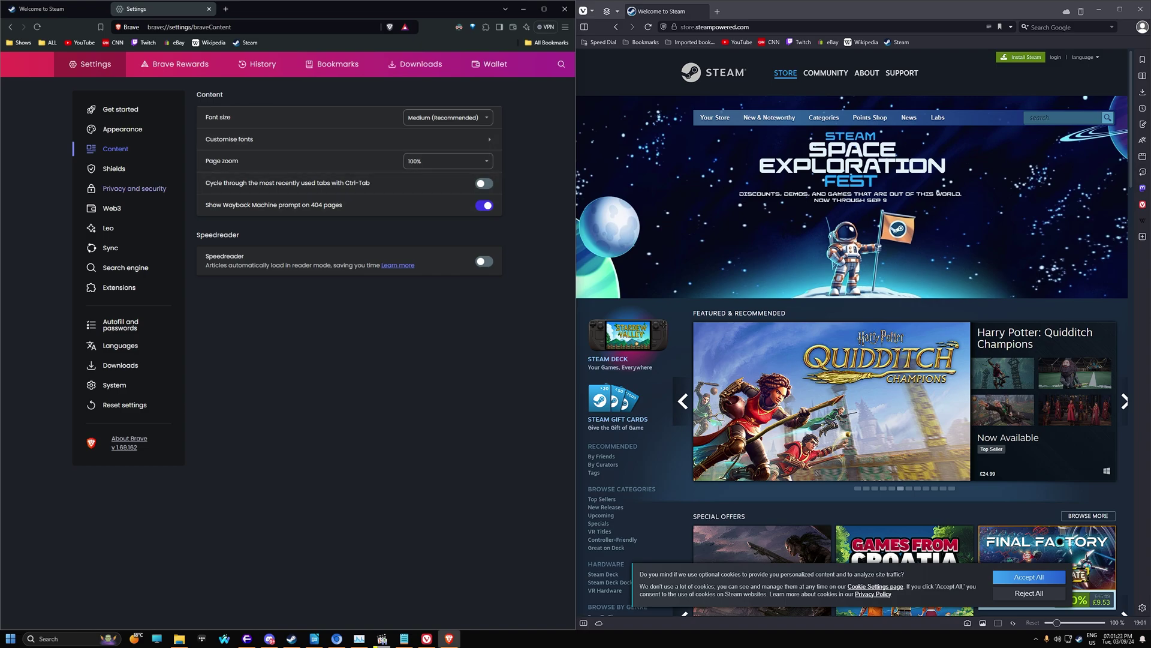
left_click(114, 168)
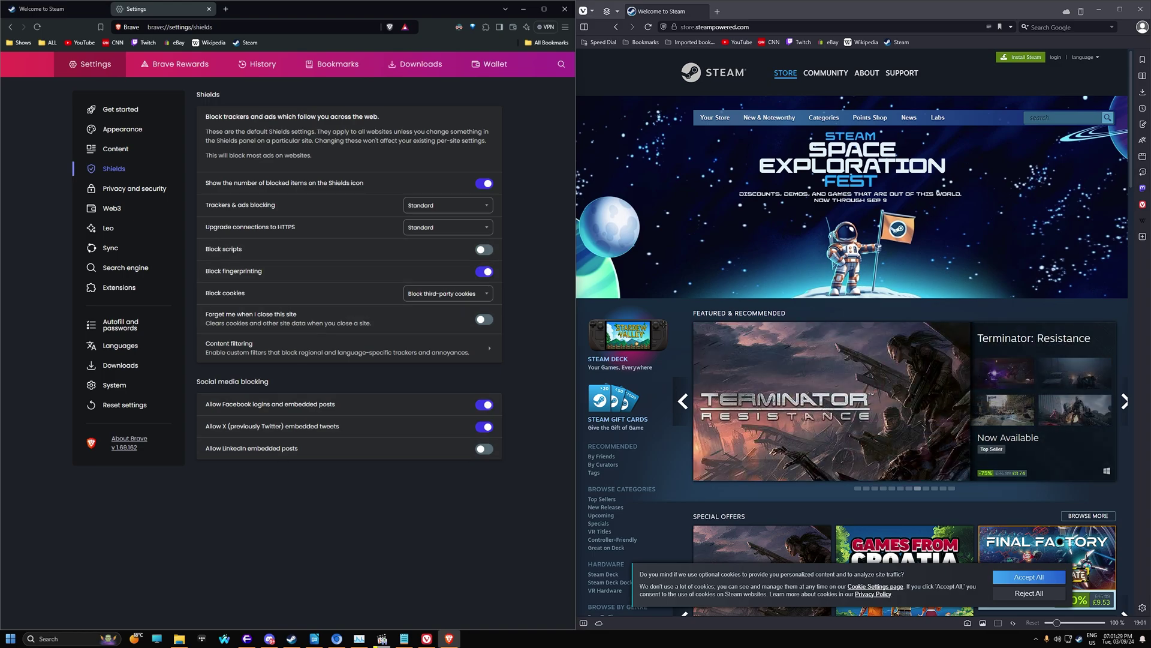
left_click(135, 188)
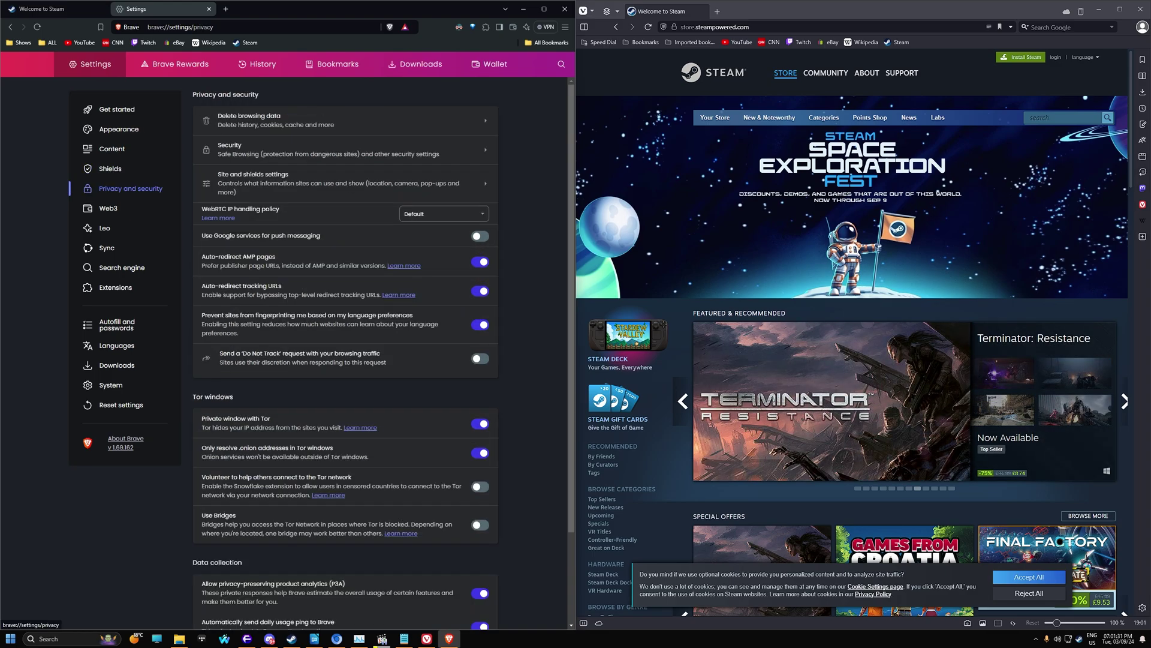
scroll(288, 129, "down", 3)
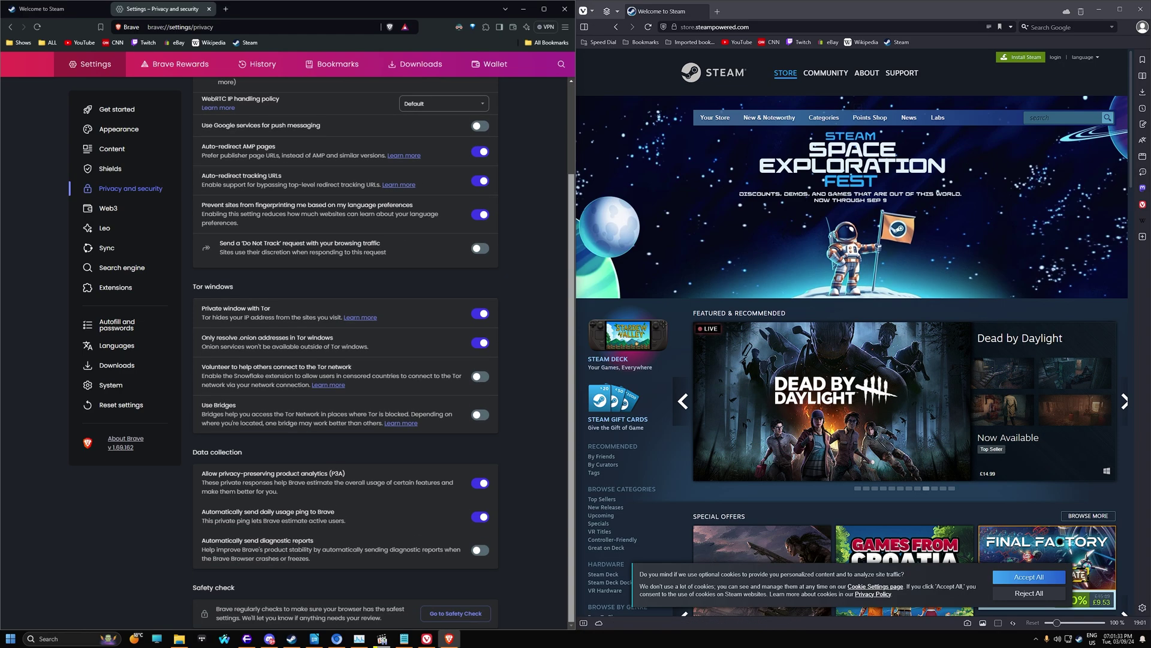
scroll(288, 128, "up", 3)
left_click(114, 208)
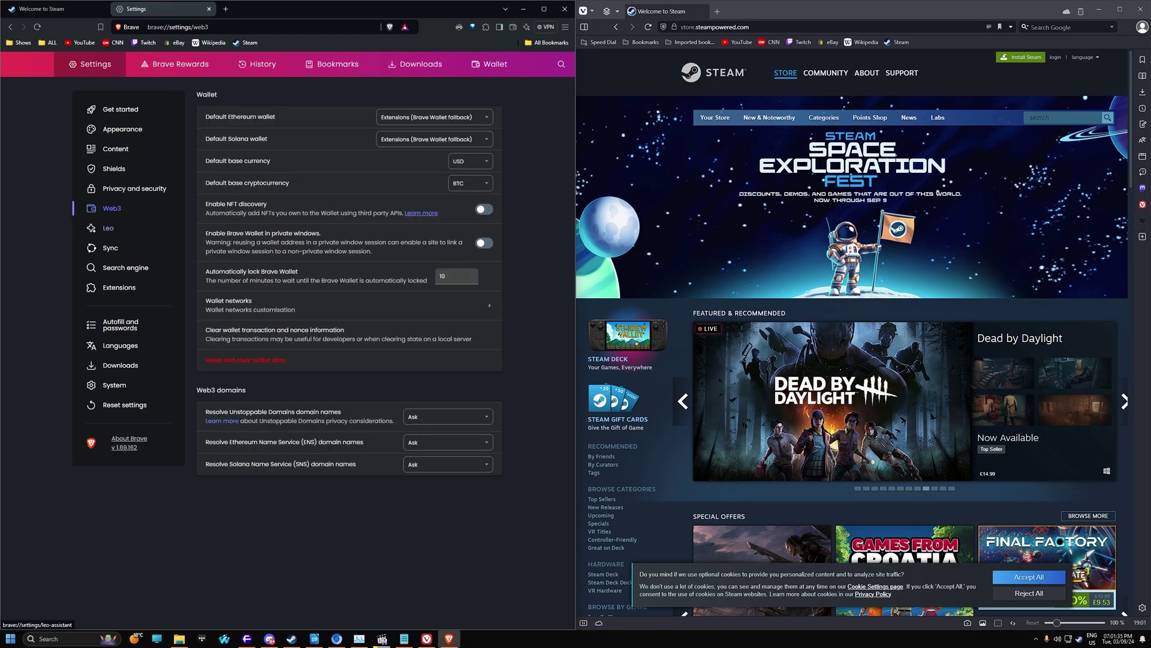
Review Brave's Leo and Sync settings and the search engines available for normal windows
left_click(108, 228)
left_click(110, 248)
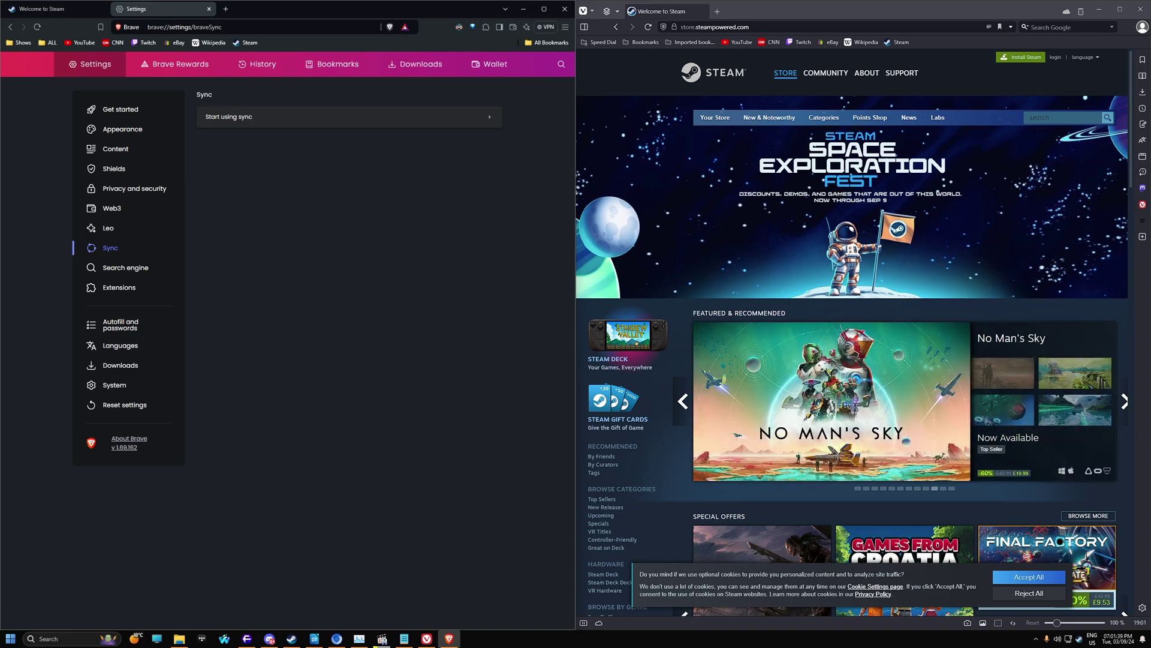
left_click(125, 267)
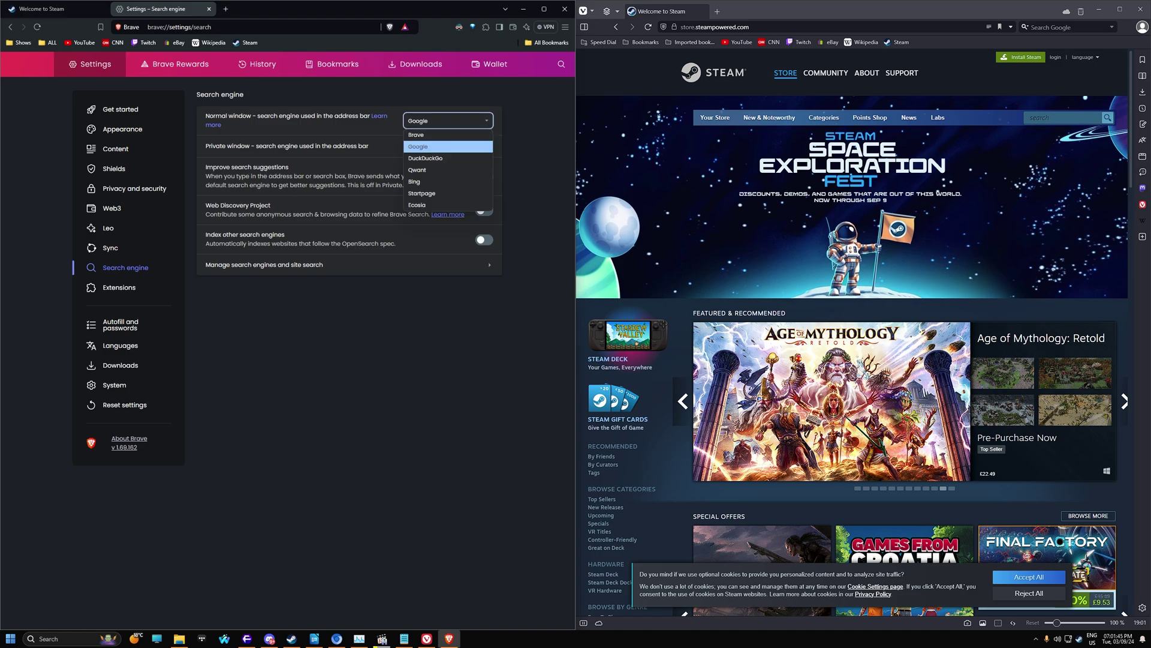
left_click(354, 336)
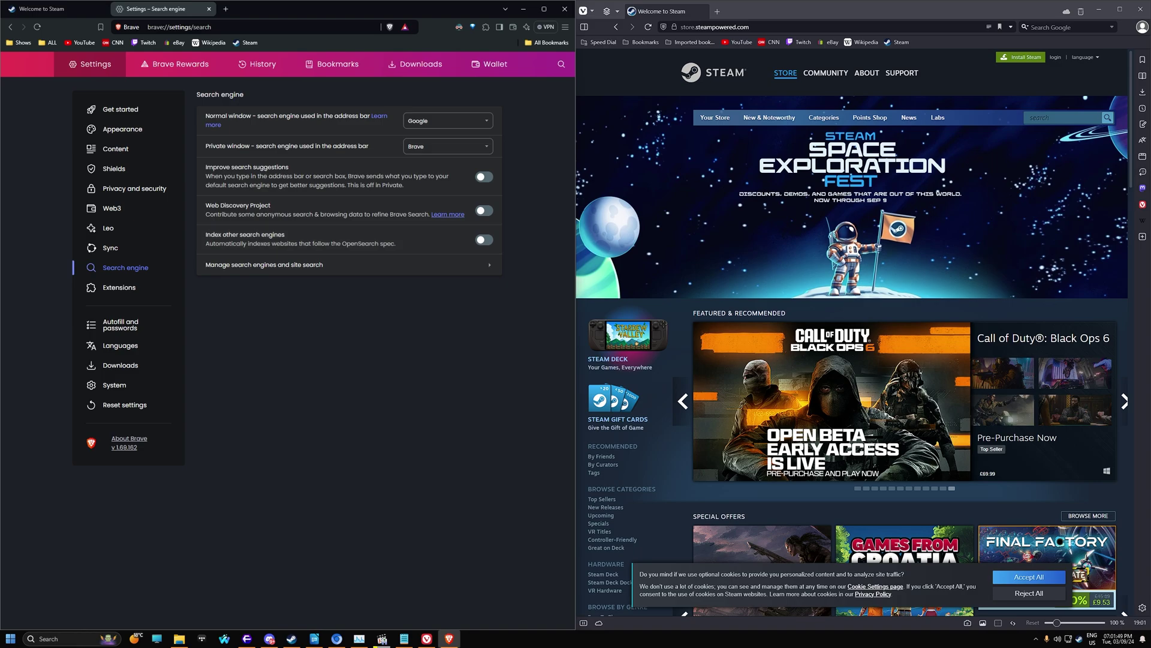
Review Brave's Extensions, Autofill and passwords, Languages, Downloads, System and Reset settings, ending back at Get started
left_click(120, 288)
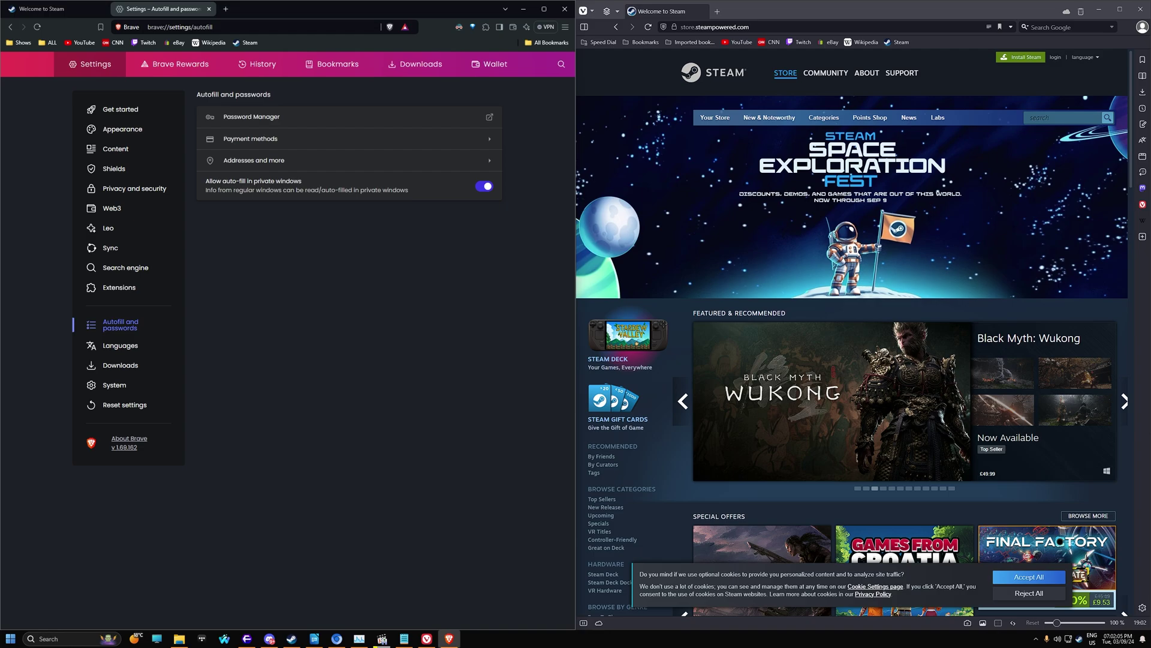
left_click(120, 345)
left_click(120, 365)
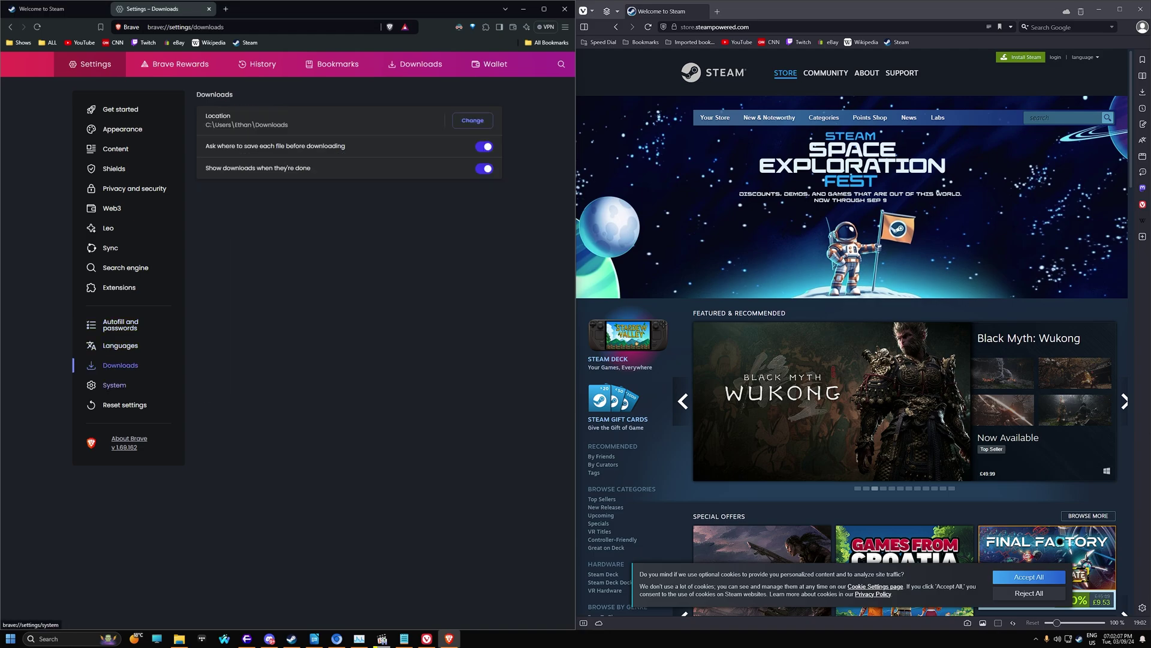
left_click(113, 385)
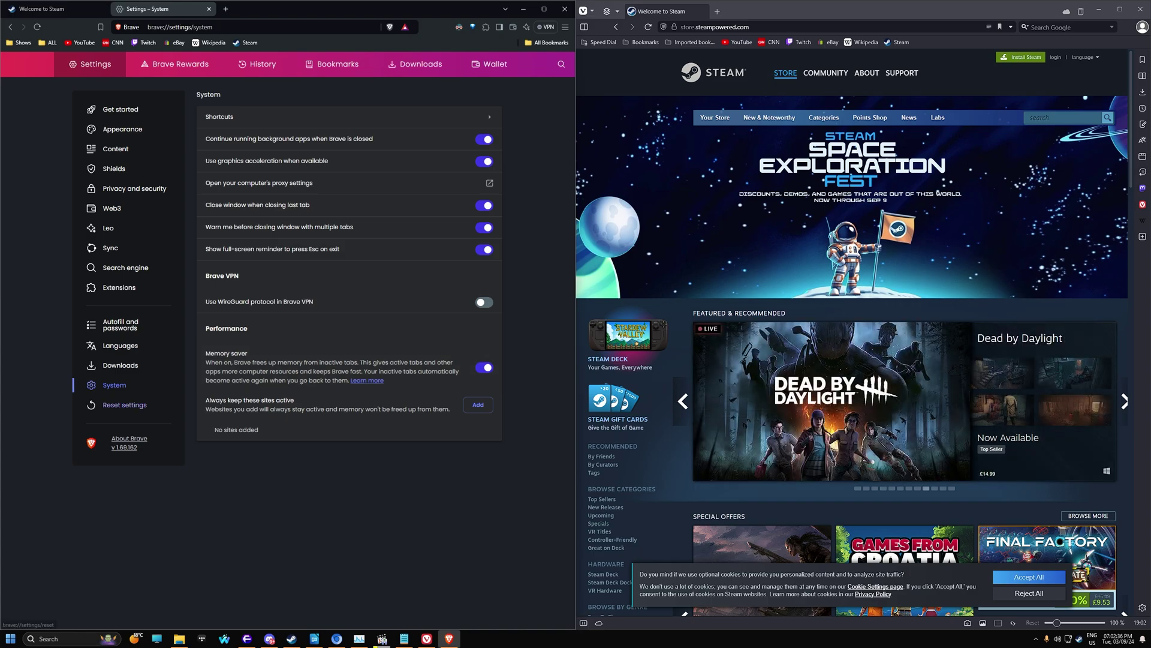
left_click(125, 404)
left_click(121, 110)
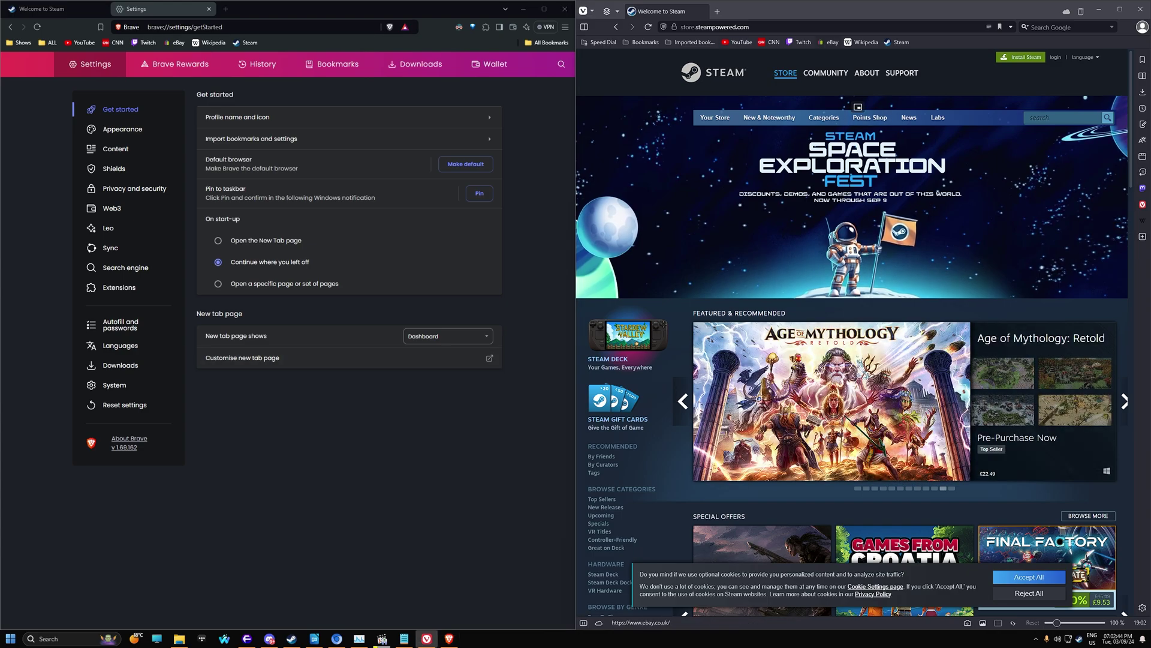
Switch to Vivaldi, check its profile options, open its settings window and view the General and Sync sections
left_click(1143, 27)
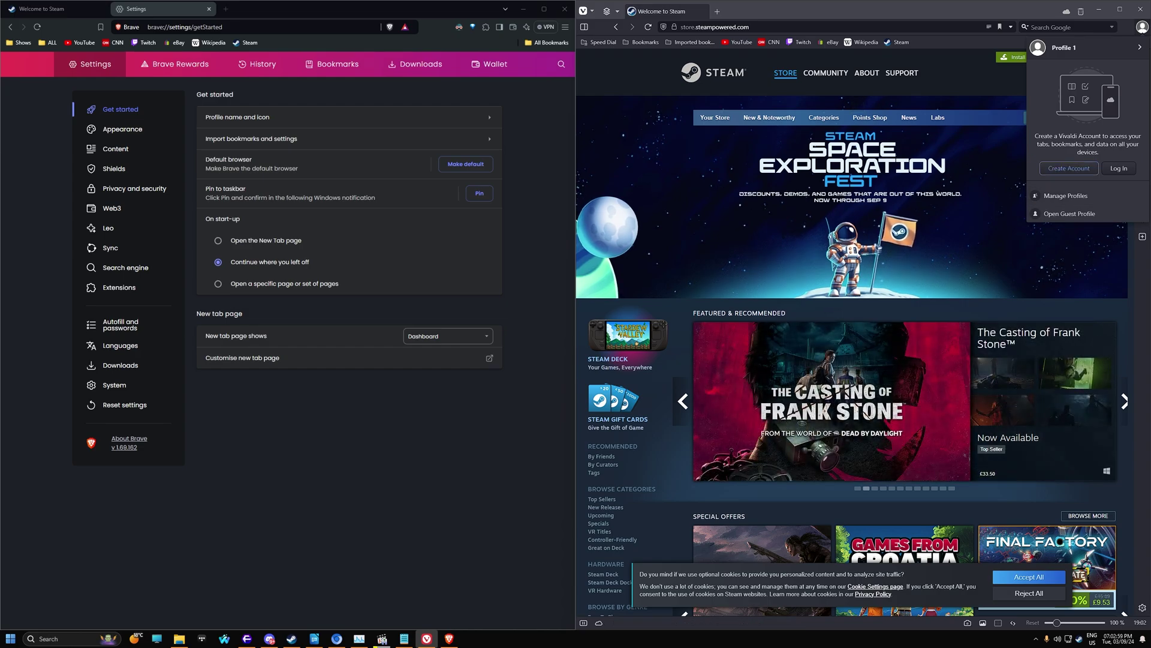
left_click(585, 10)
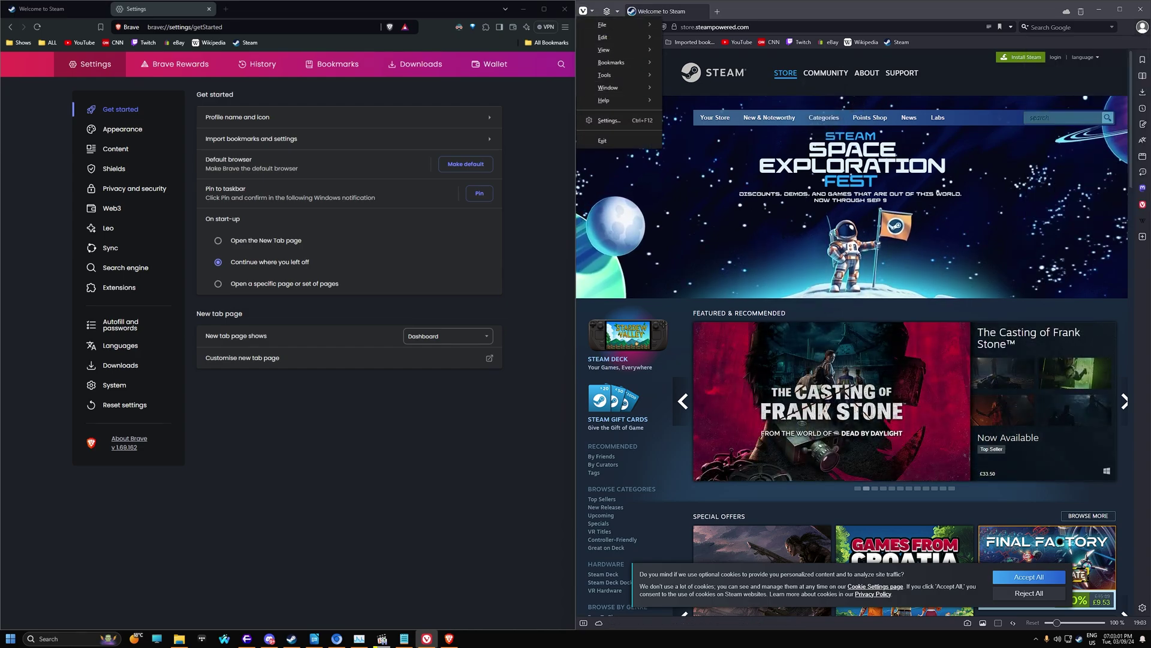
left_click(609, 120)
left_click(384, 165)
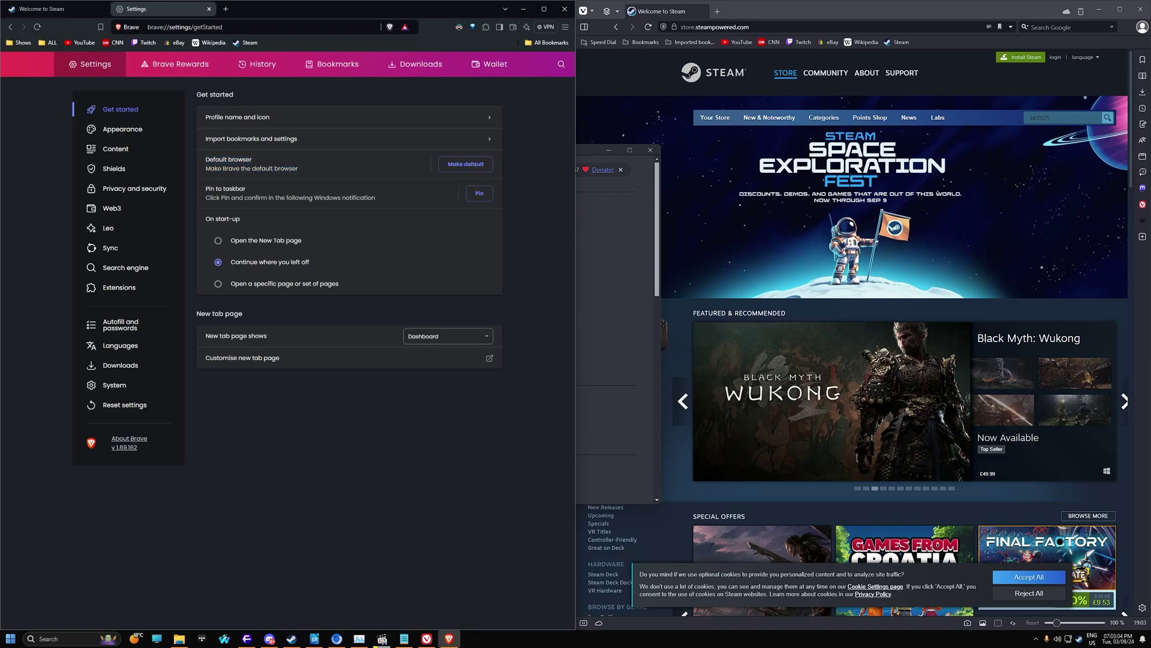
left_click(617, 264)
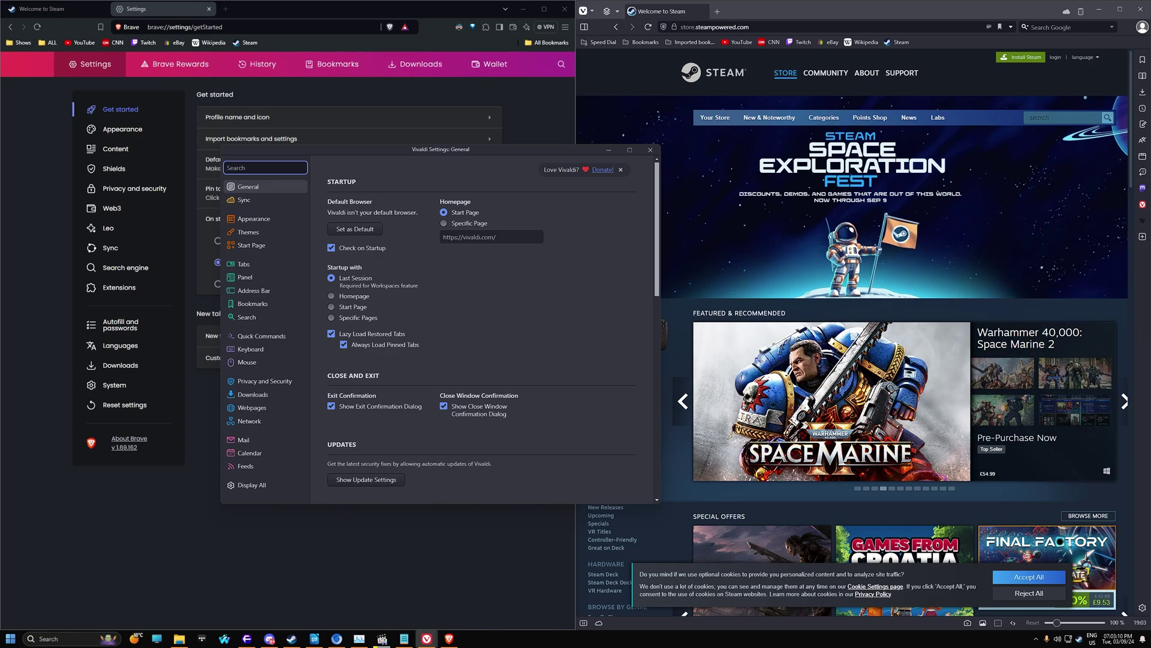
left_click(244, 200)
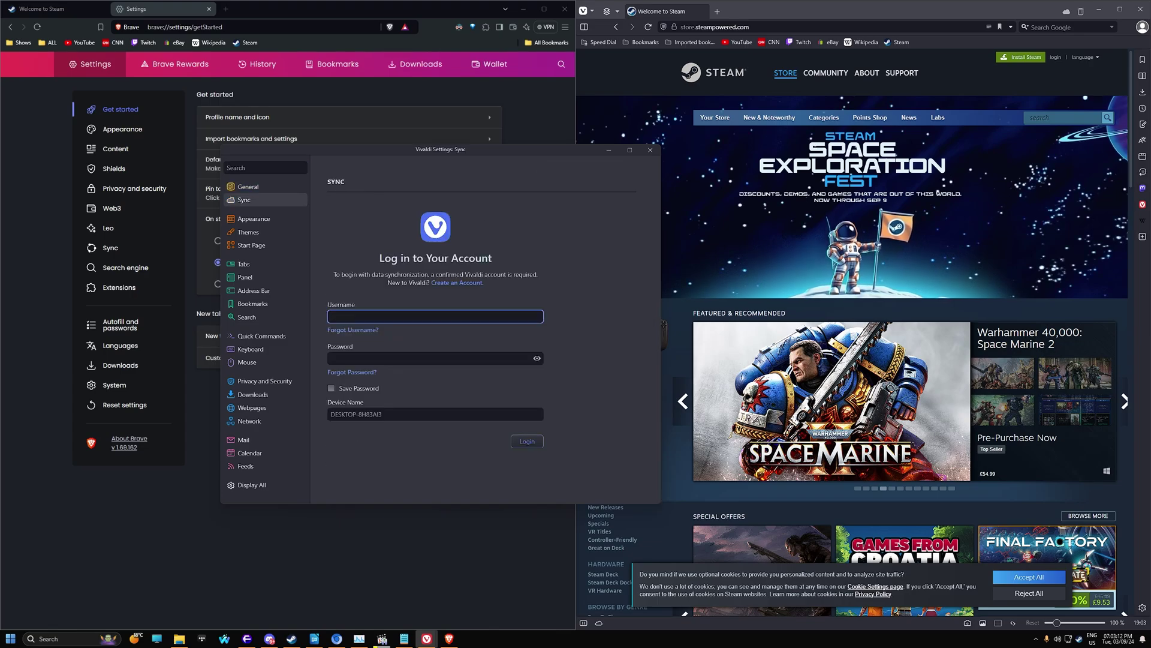
Try the Light and Dark website appearances in Vivaldi's Appearance settings, ending on Auto
left_click(253, 219)
left_click(351, 238)
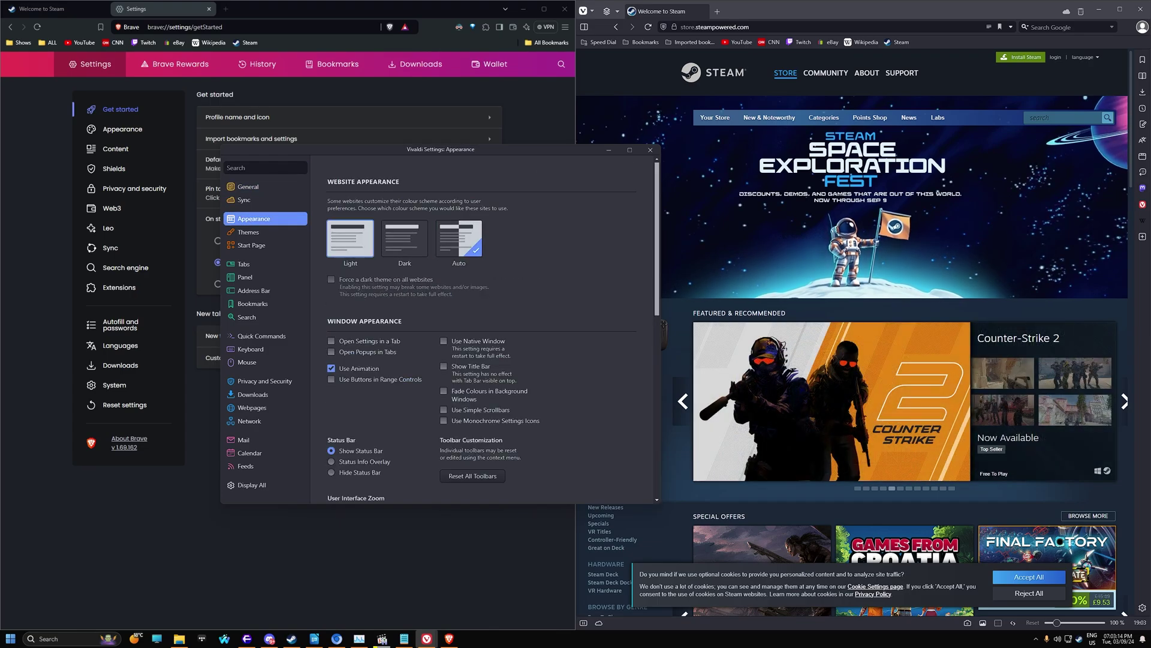
left_click(404, 239)
left_click(459, 239)
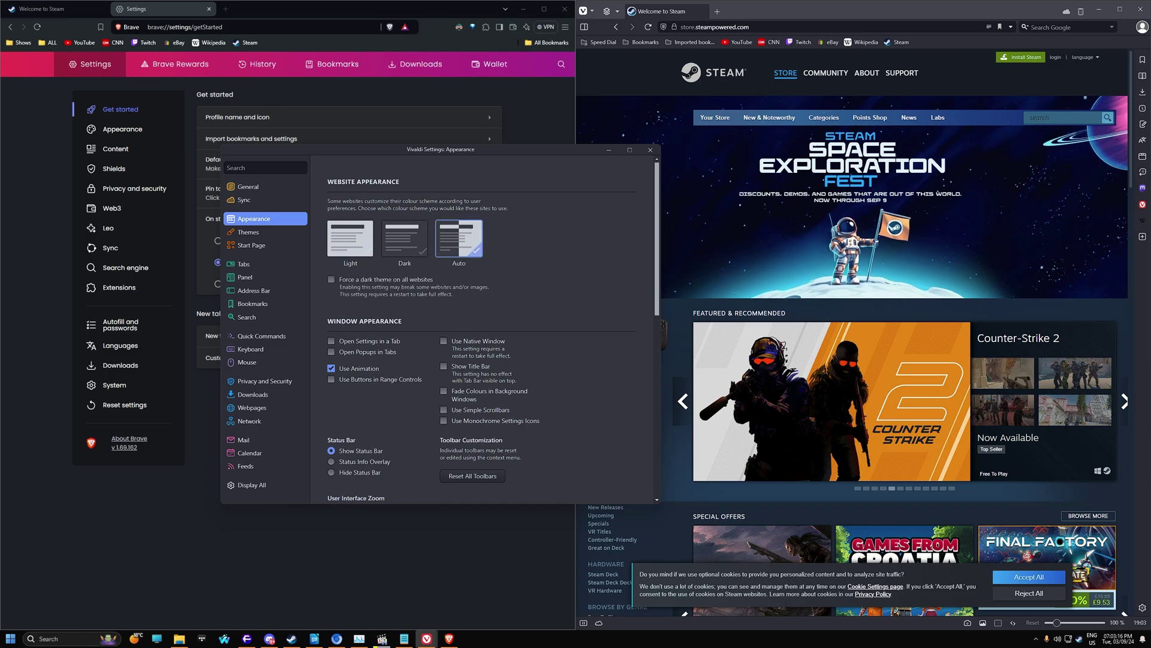
Try out the User Interface Zoom and the Status Info Overlay option, returning the status bar to Show Status Bar
scroll(480, 330, "down", 3)
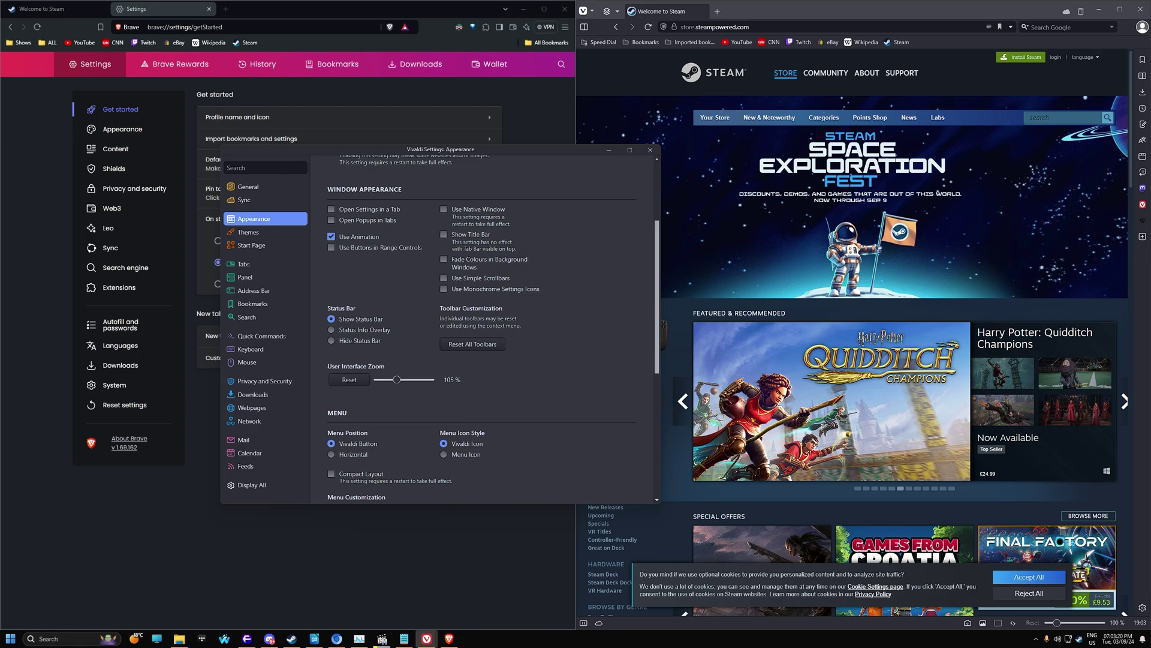
left_click_drag(397, 379, 422, 412)
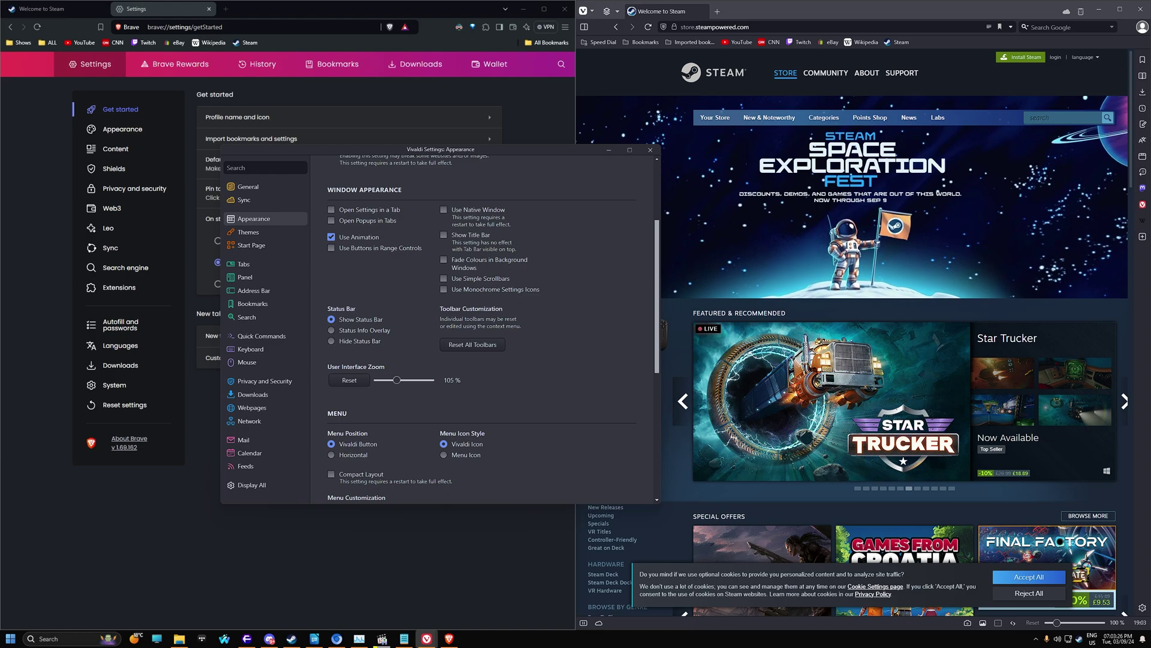
left_click(332, 331)
left_click(332, 319)
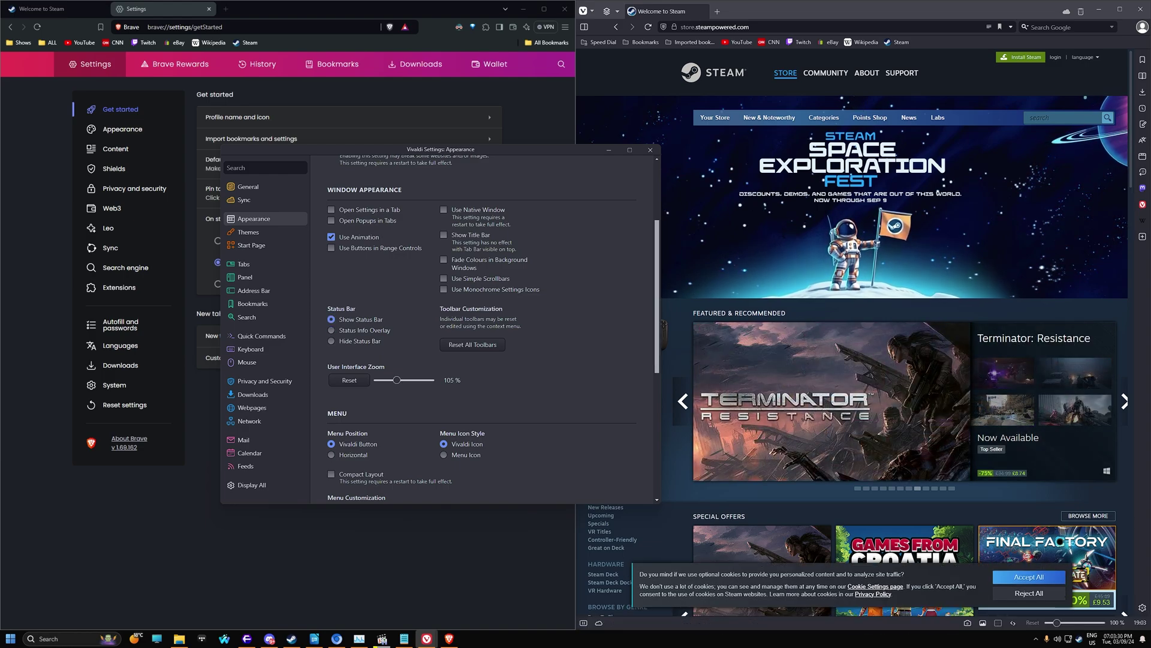
Try the Horizontal menu position and the Menu Icon style, restoring Vivaldi Button and Vivaldi Icon, and view the menu customization options
left_click(331, 454)
left_click(331, 444)
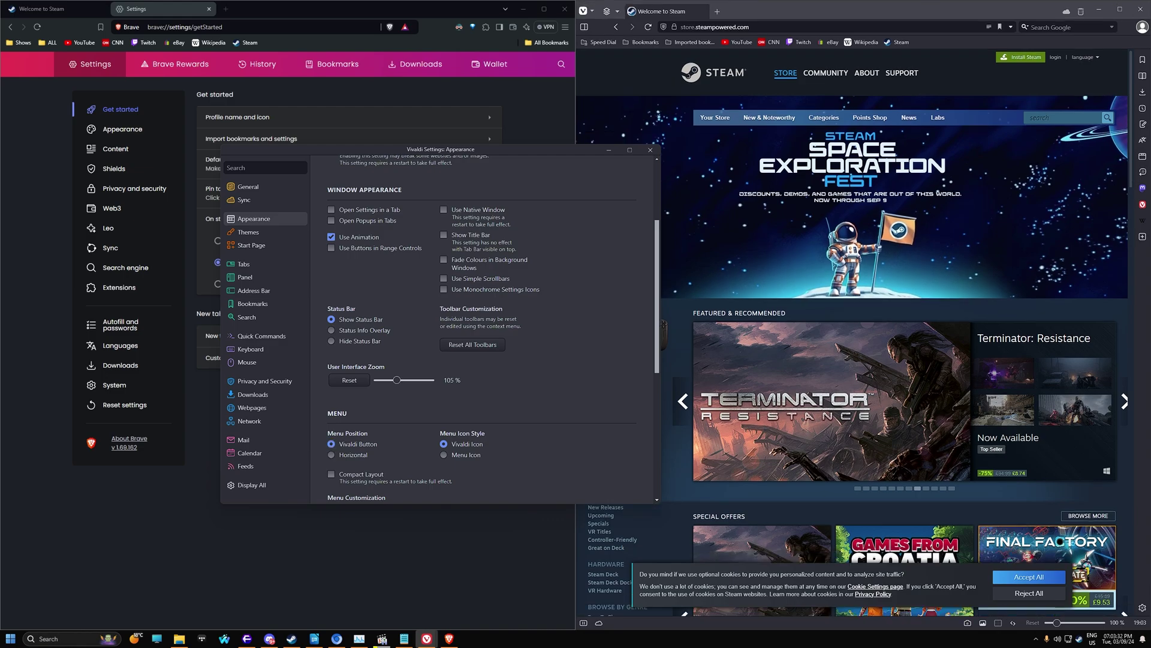
left_click(444, 455)
left_click(444, 443)
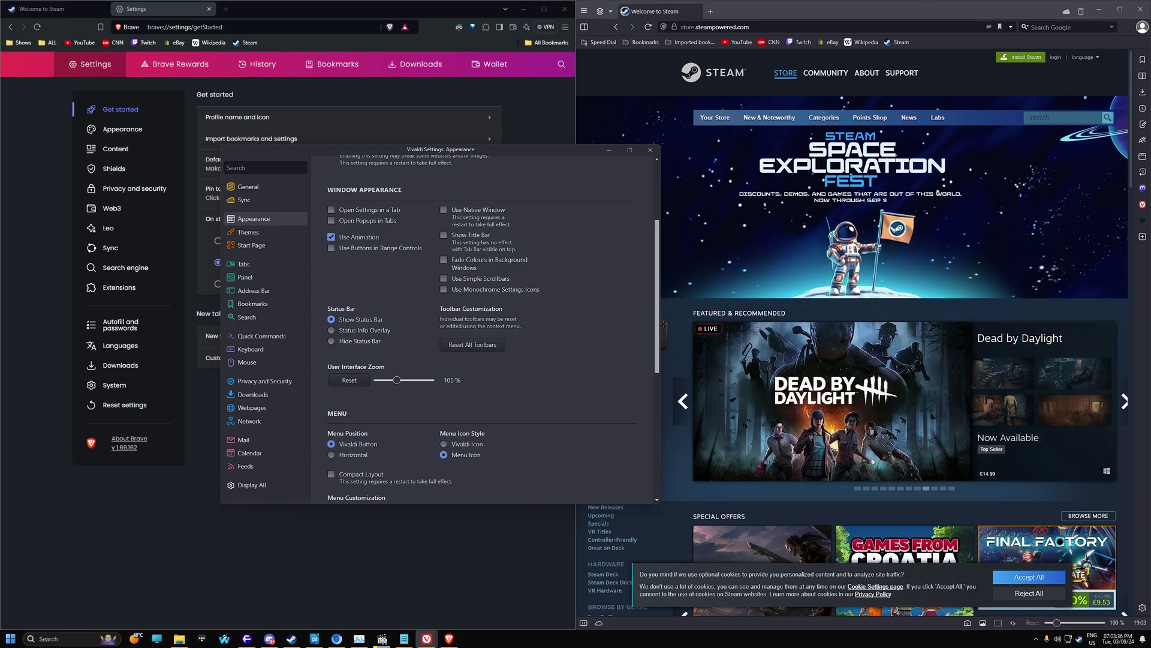
scroll(482, 359, "down", 4)
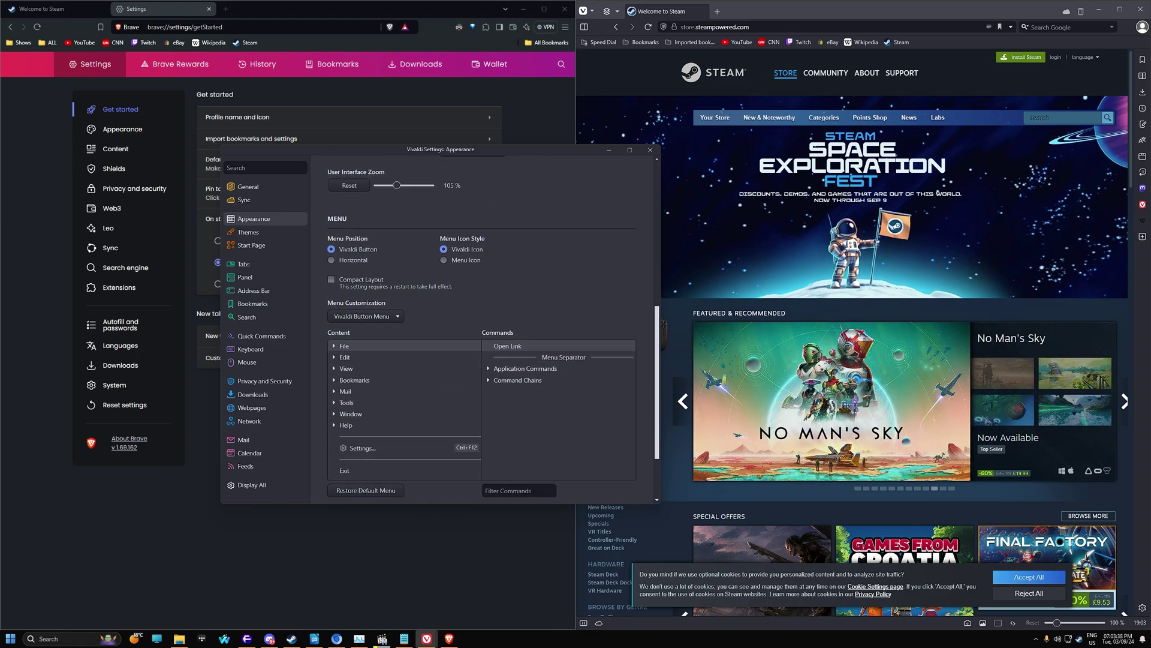
Preview the Issuna, Hot Pink and Human themes in Vivaldi's theme library, ending on the Dark theme
scroll(482, 360, "up", 5)
left_click(248, 232)
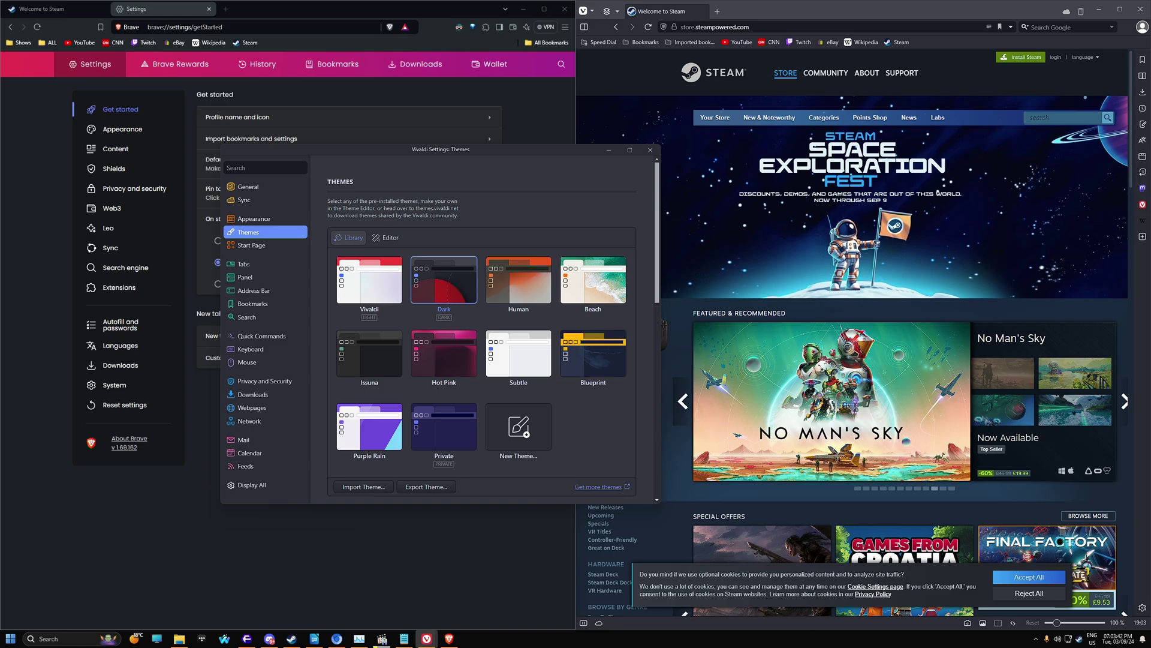
left_click(369, 353)
left_click(444, 354)
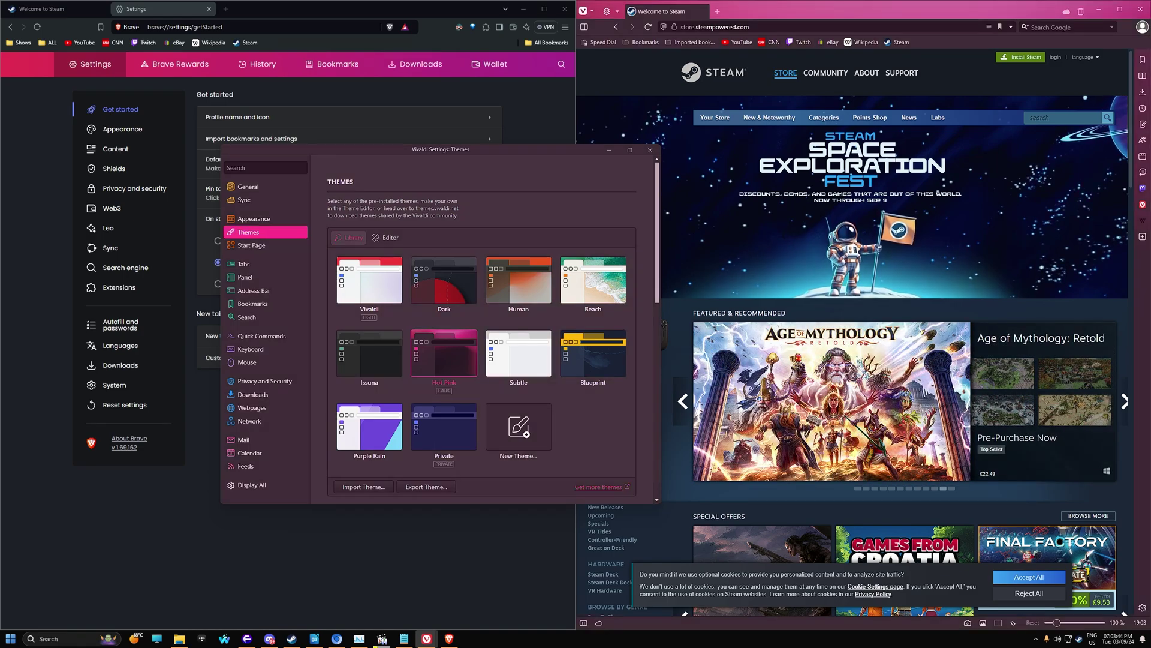
left_click(519, 280)
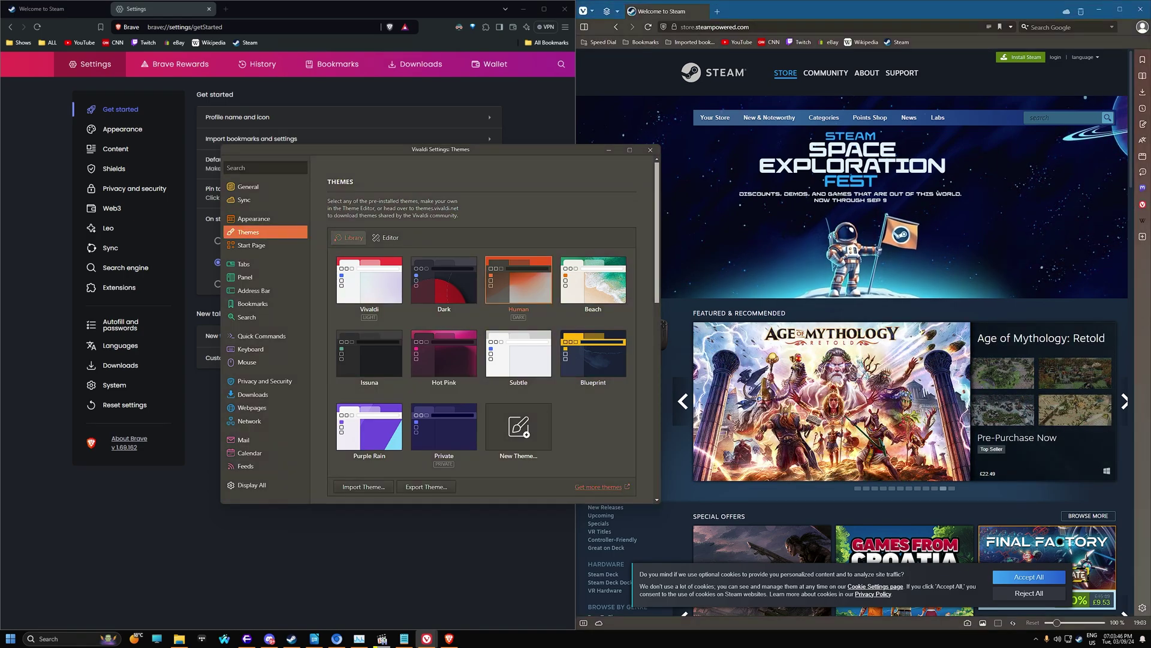
left_click(444, 280)
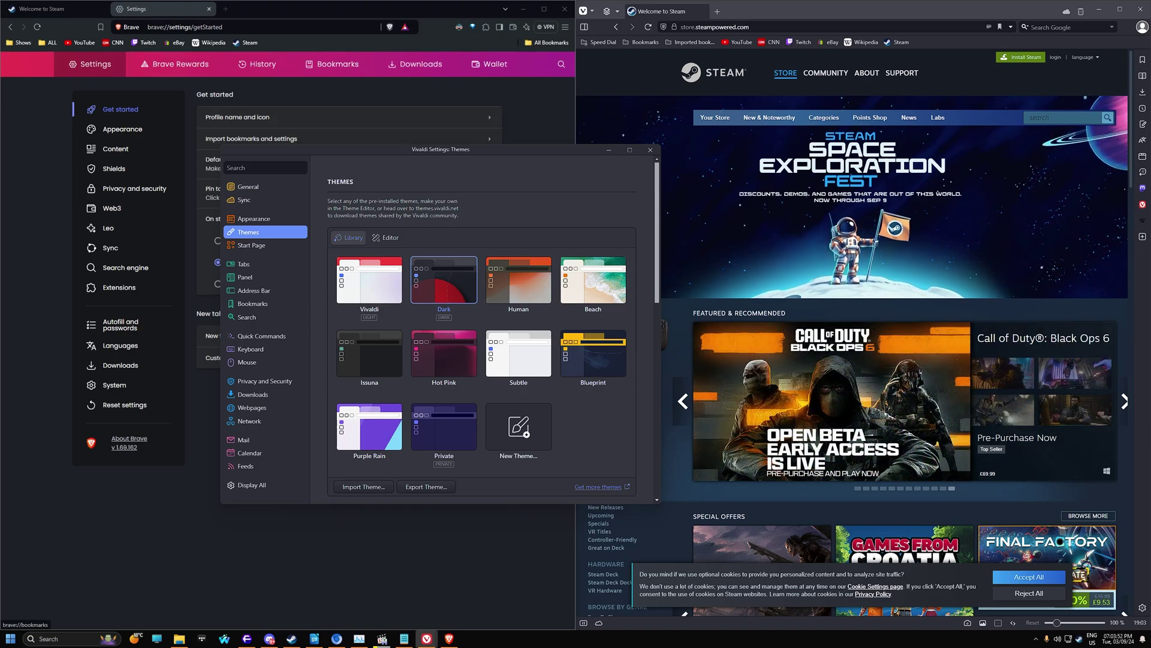
Open the Vivaldi Themes site from the theme settings, browse the featured and popular themes, and close its tab
left_click(598, 486)
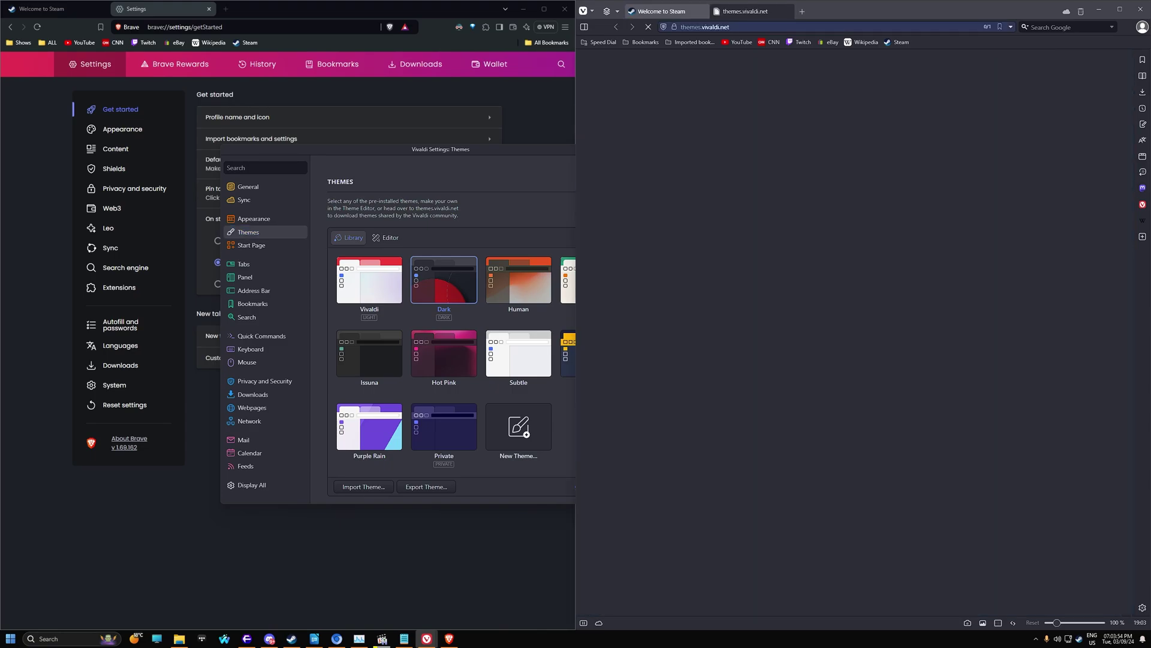
scroll(785, 429, "down", 2)
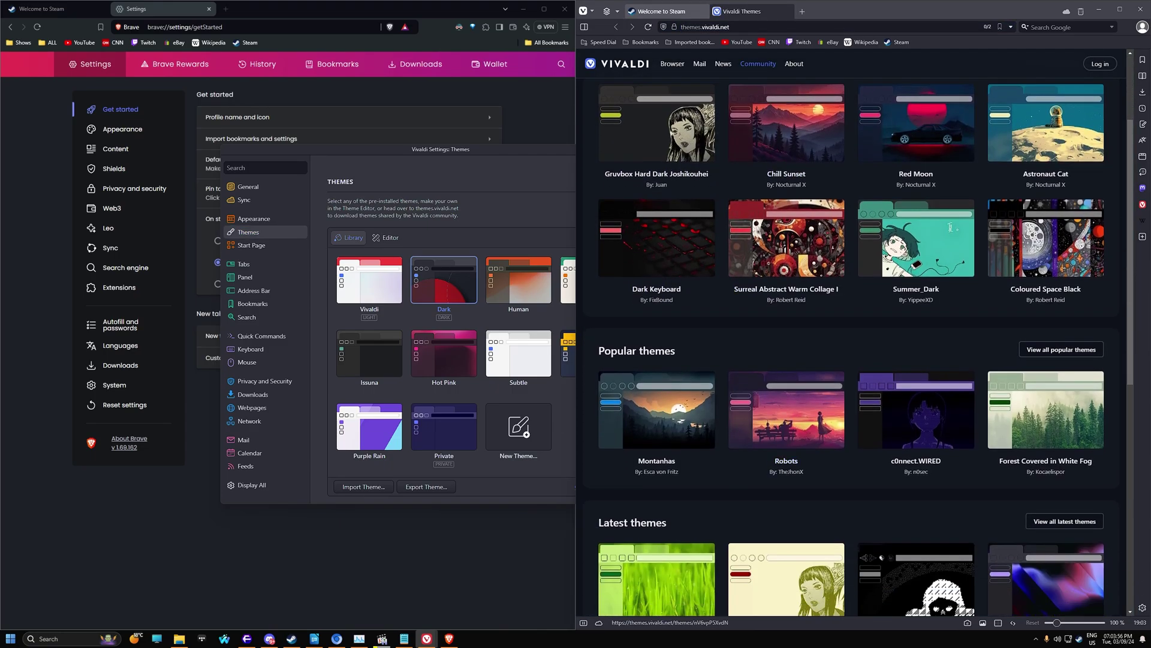
scroll(851, 359, "up", 2)
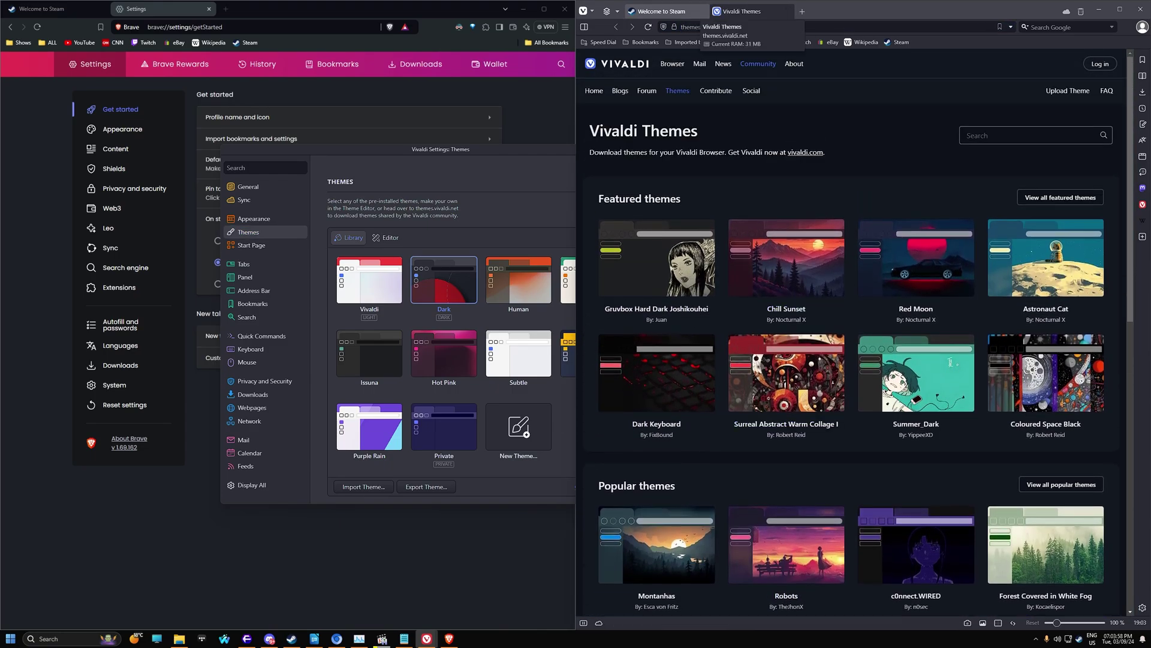
left_click(787, 12)
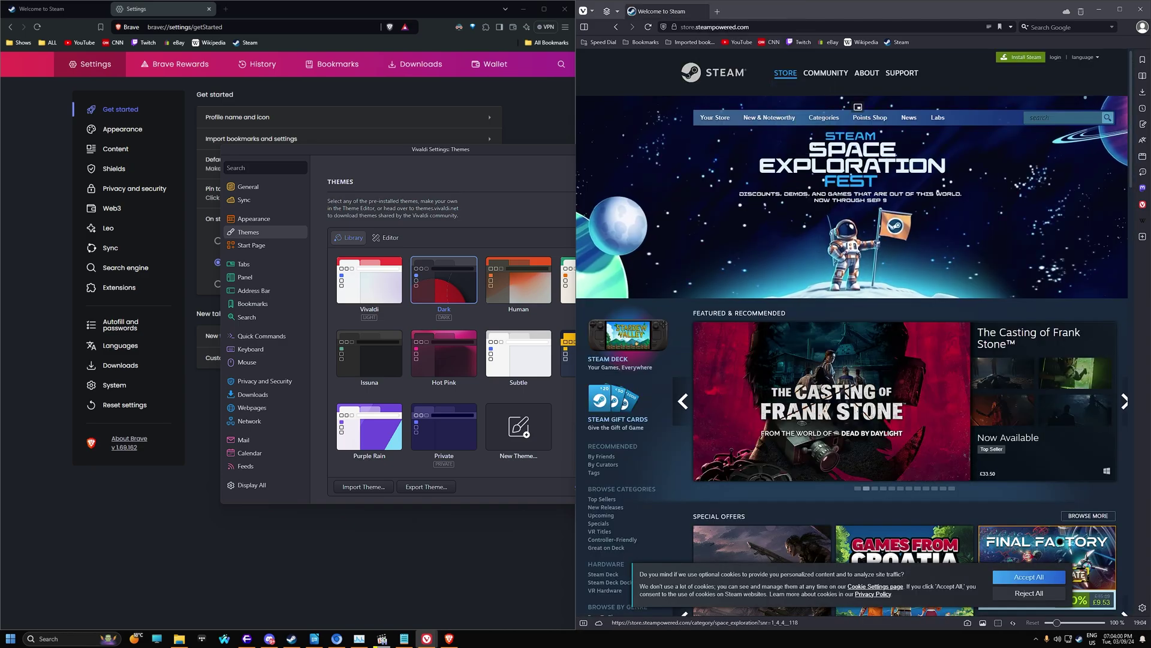
Return to Vivaldi's settings window and examine the Start Page options
left_click(504, 149)
left_click(248, 232)
left_click(251, 245)
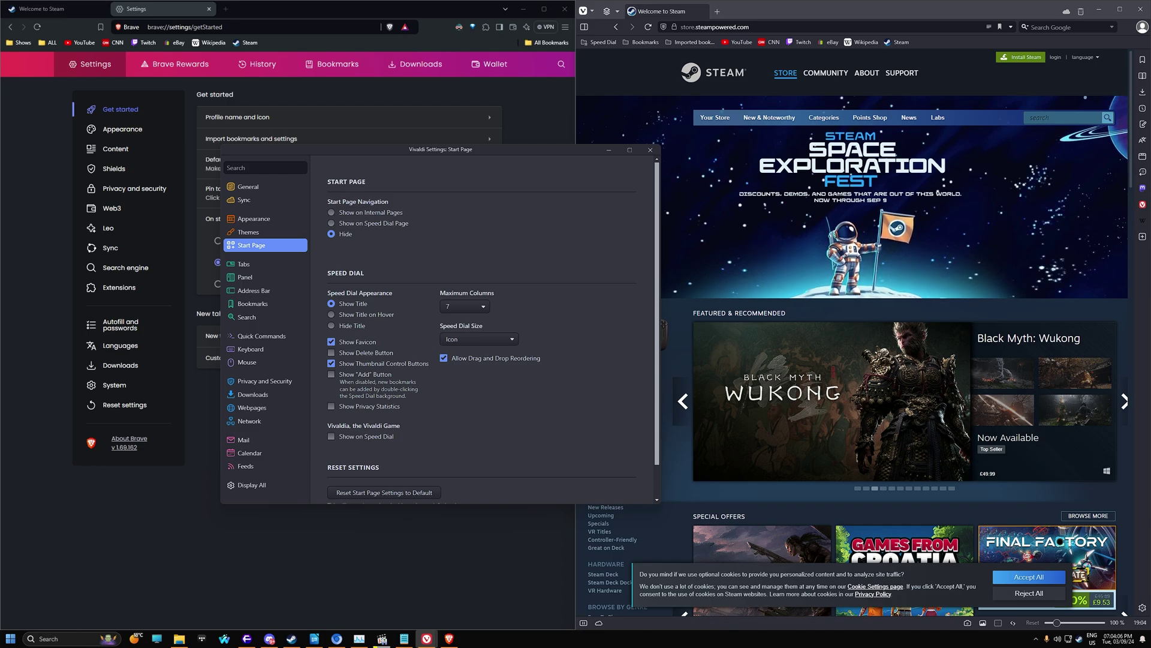
Try the Left, Right and Bottom tab bar positions in the Tabs settings, ending on Top
left_click(244, 263)
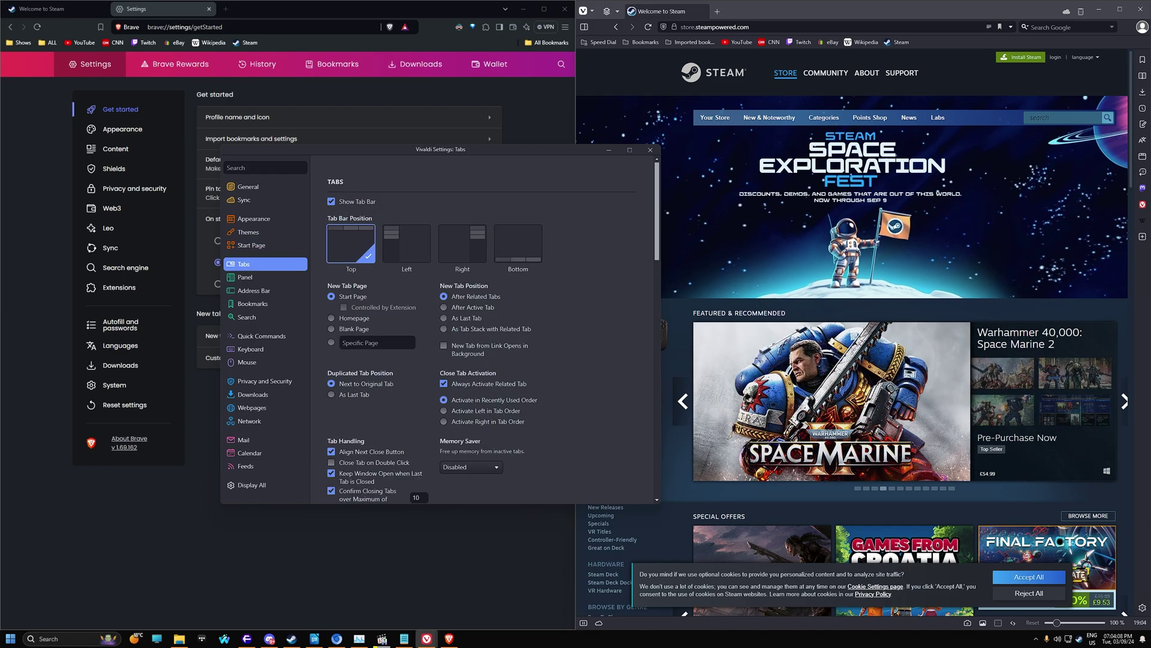
left_click(406, 243)
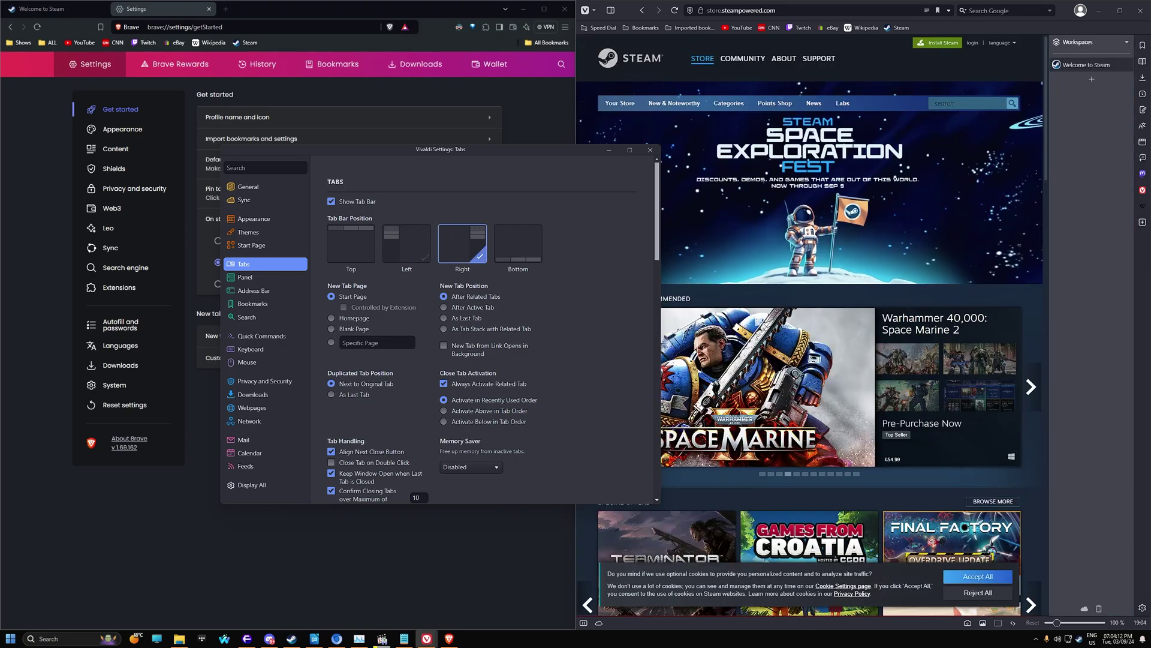
left_click(518, 243)
left_click(360, 246)
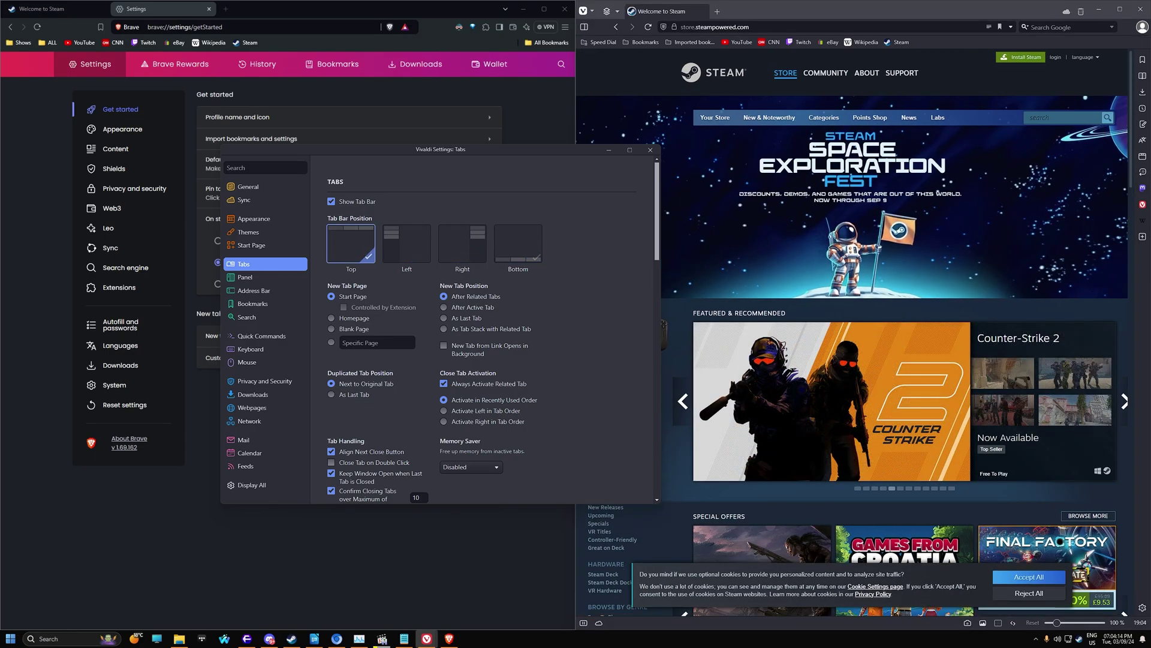
Try Vivaldi's Favicon Progress and Favicon Spinner page load indicators with YouTube background tabs, close the extra tab, and select Progress Bar
scroll(365, 255, "down", 5)
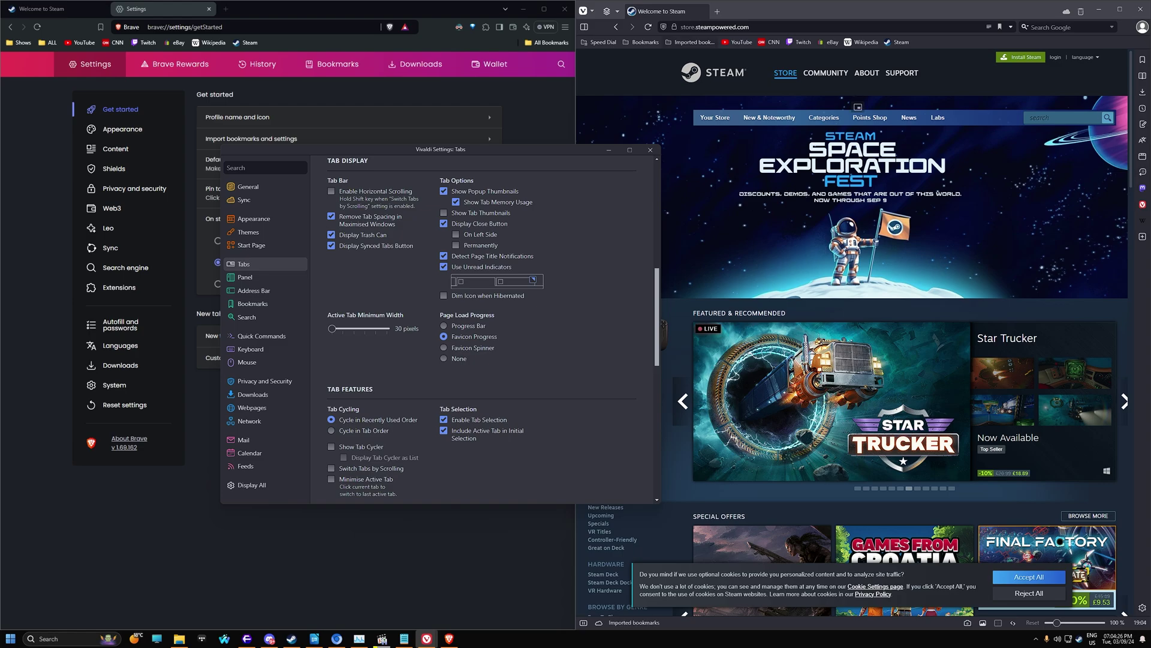
middle_click(738, 42)
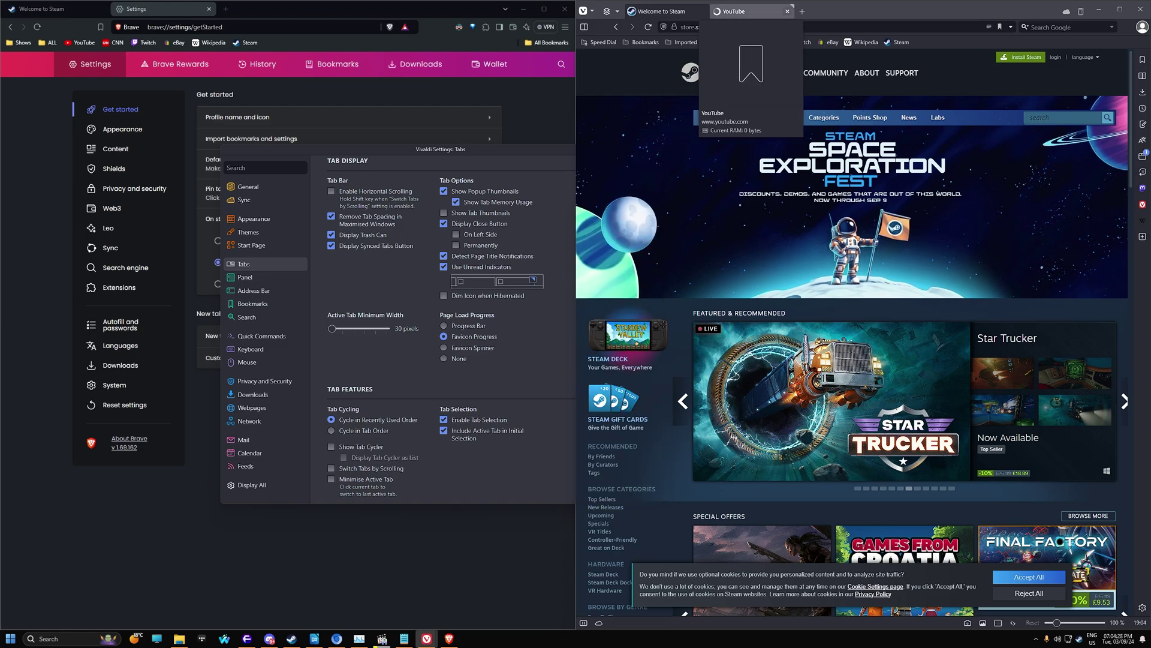
left_click(444, 348)
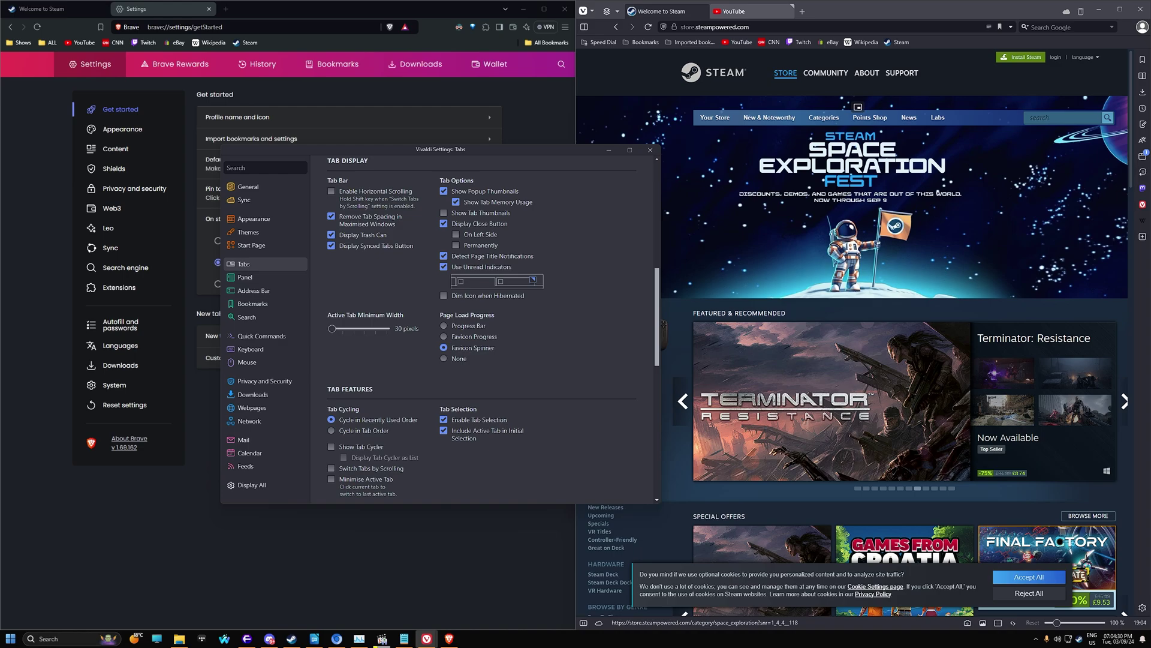
middle_click(737, 42)
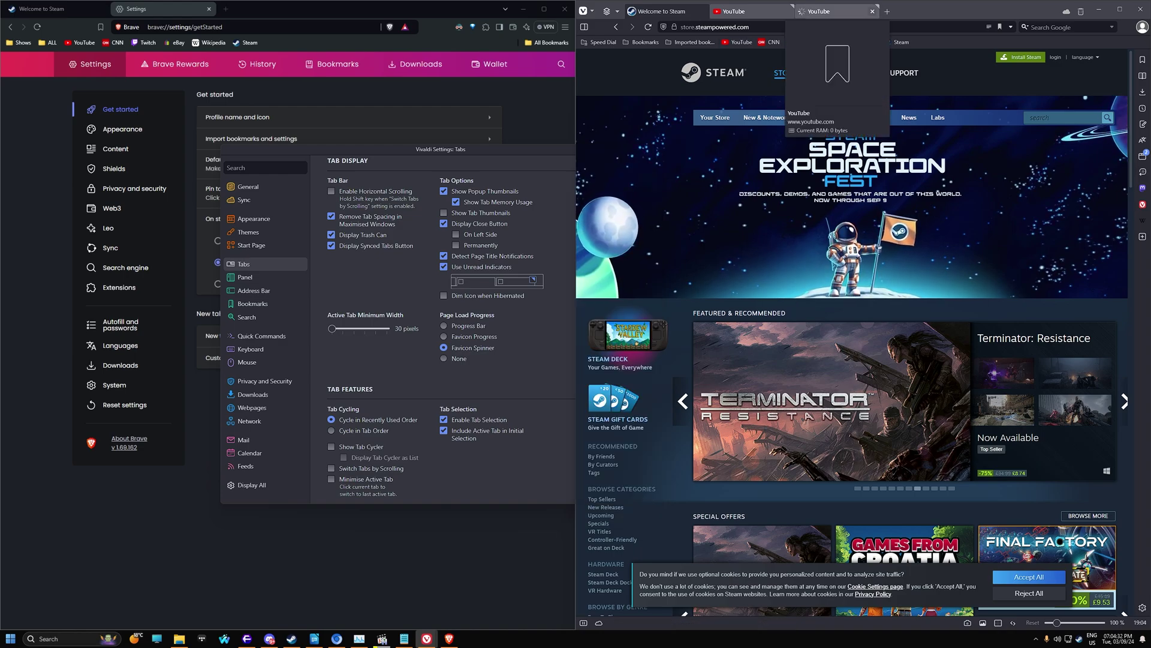
left_click(872, 12)
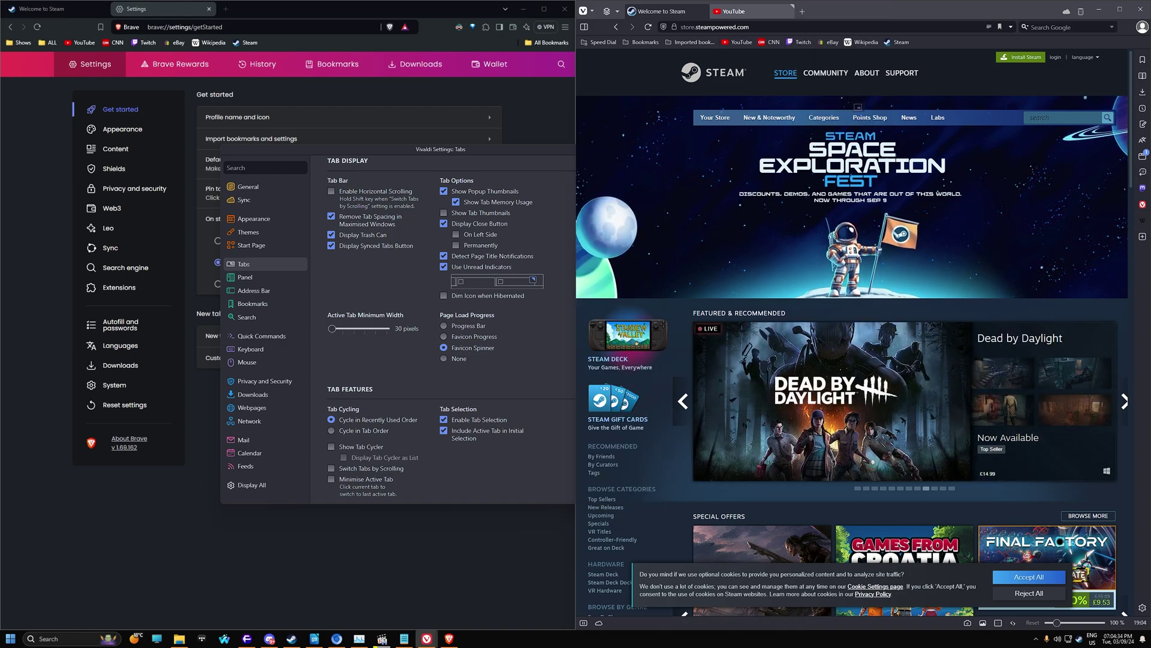
left_click(444, 325)
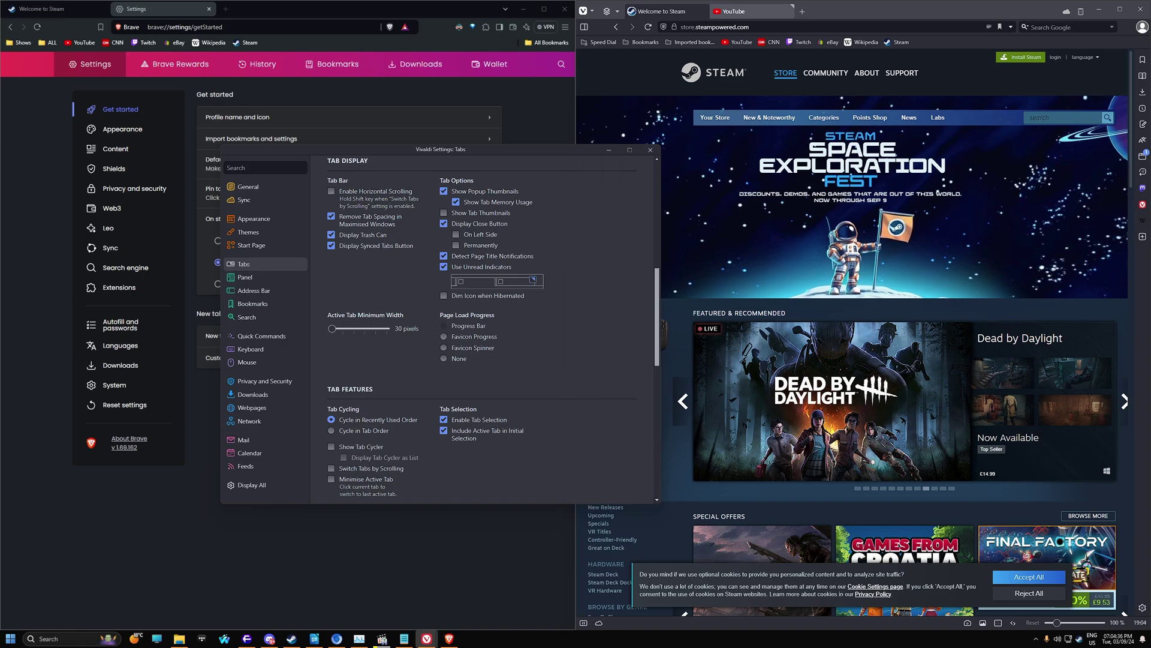
Set the panel position to Left Side in Vivaldi's Panel settings and look through the remaining panel options
left_click(245, 277)
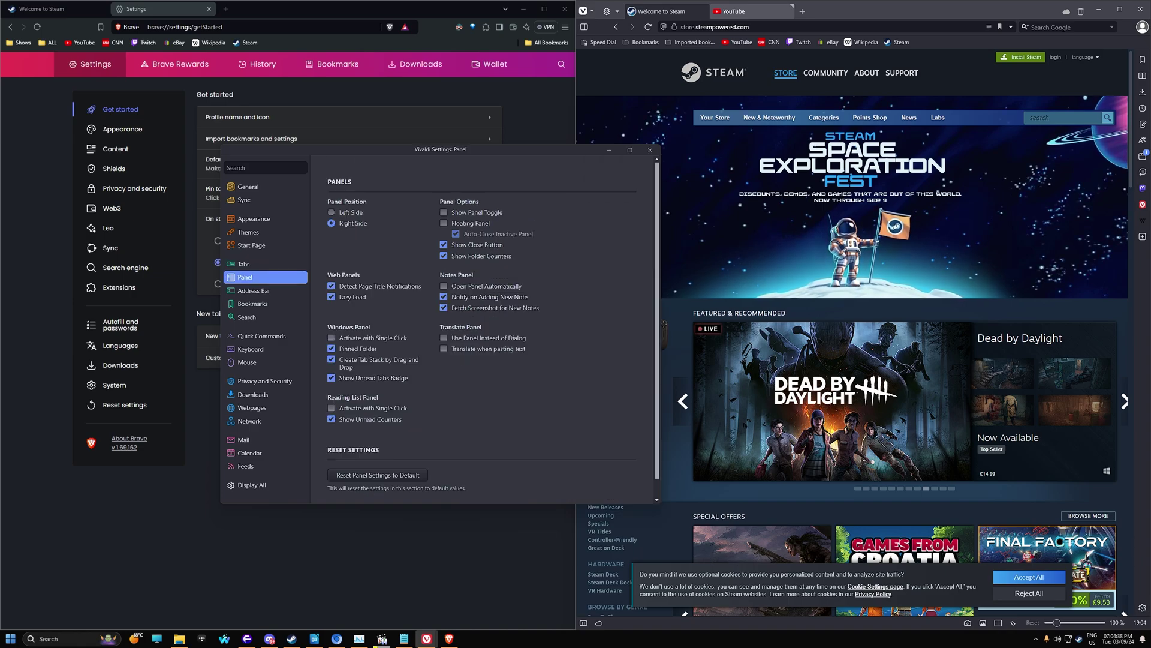
left_click(333, 212)
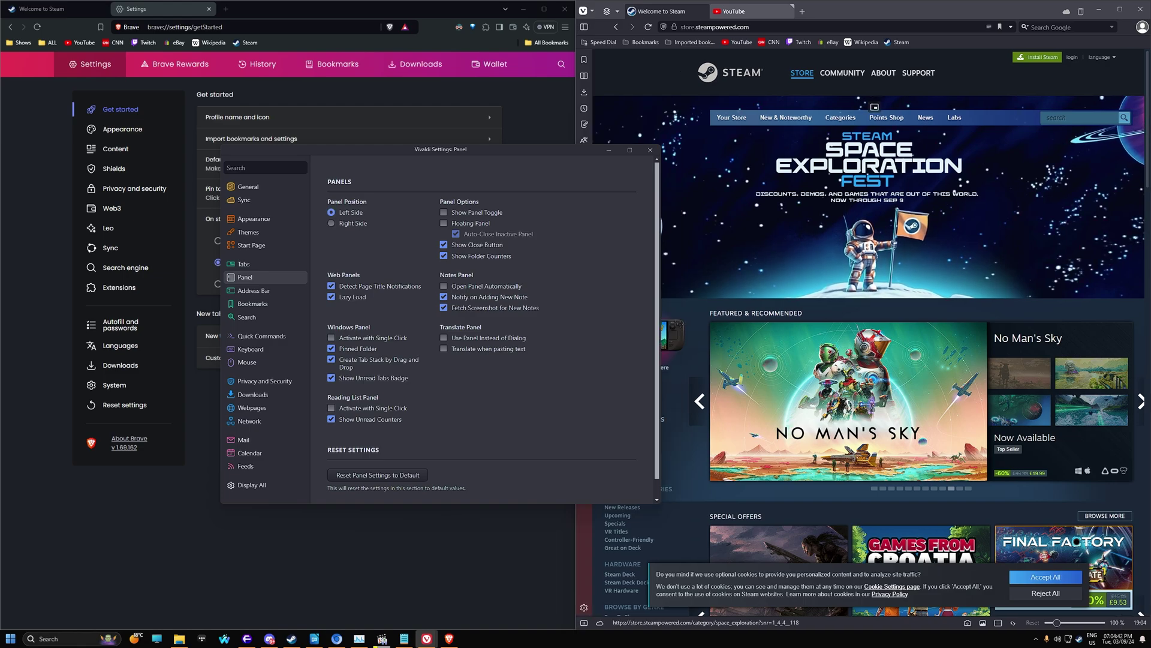
left_click_drag(657, 276, 657, 295)
Examine Vivaldi's Address Bar, Bookmarks, Search, Quick Commands, Keyboard and Mouse settings
left_click(255, 291)
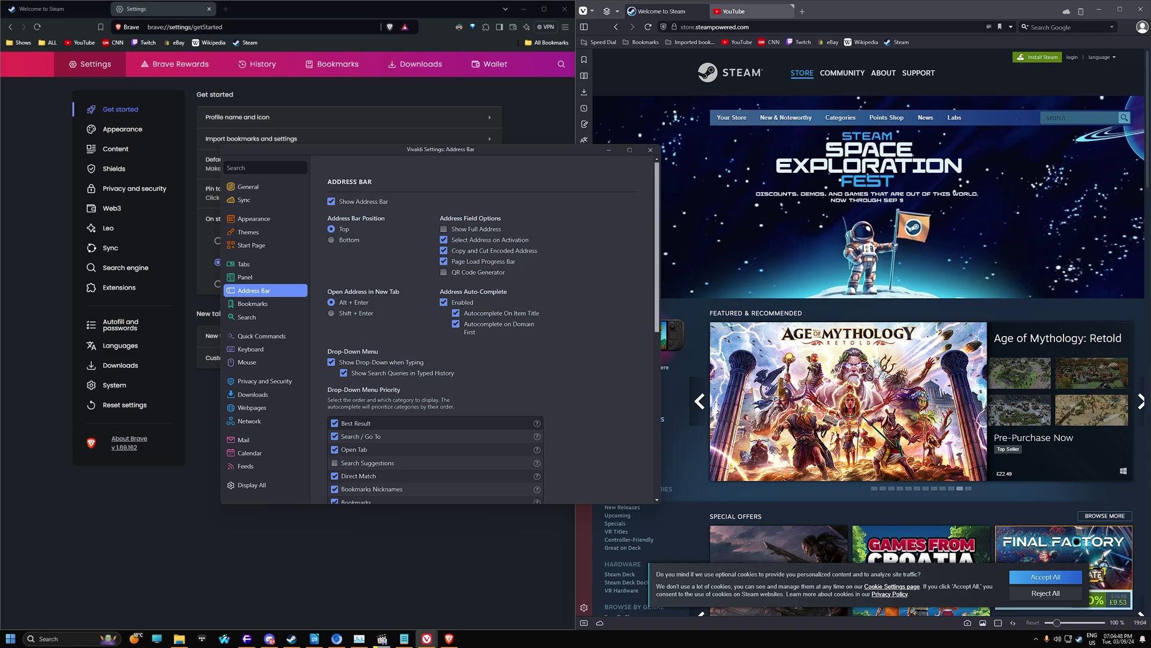
scroll(480, 330, "down", 5)
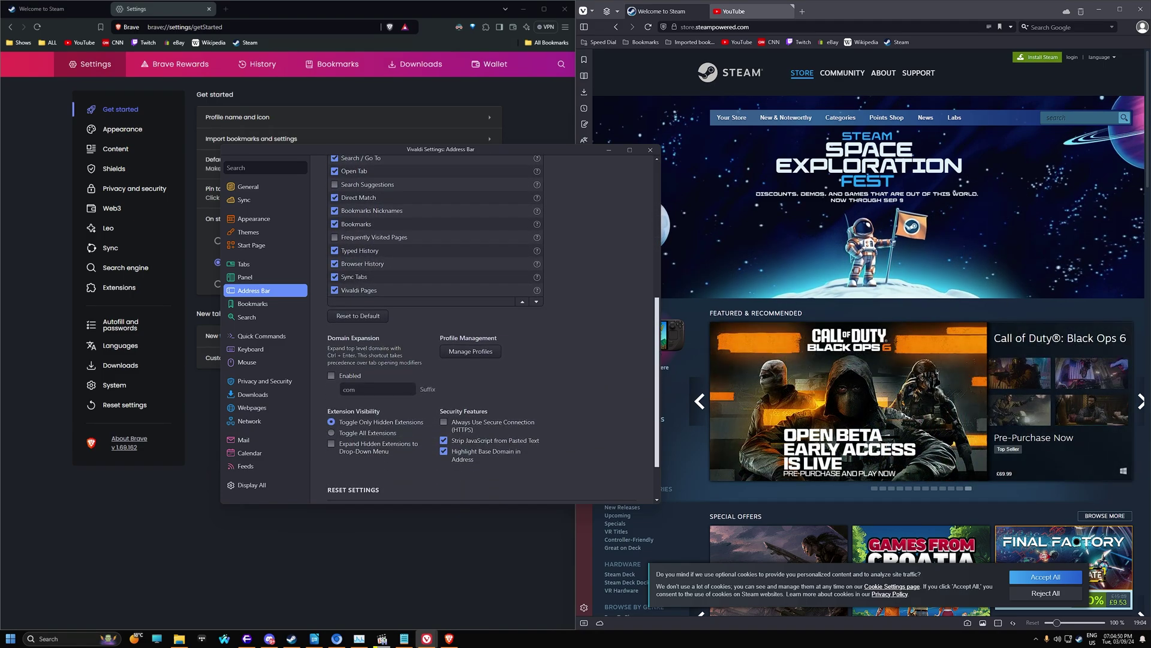
scroll(479, 330, "down", 2)
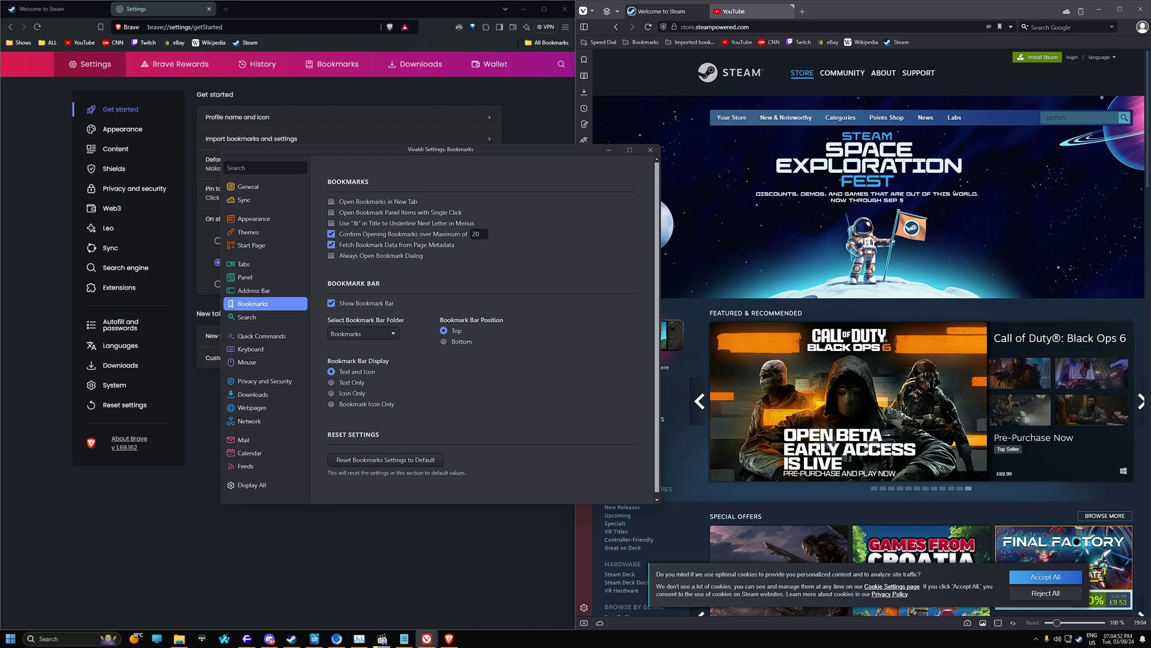
scroll(480, 330, "down", 3)
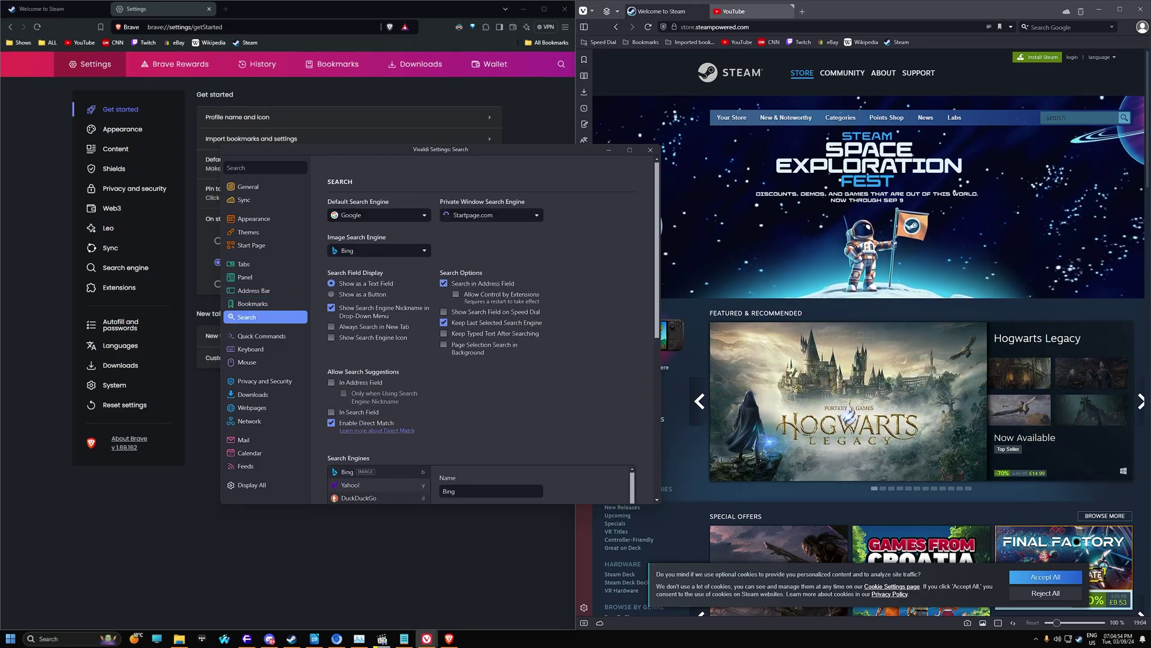
scroll(480, 330, "down", 3)
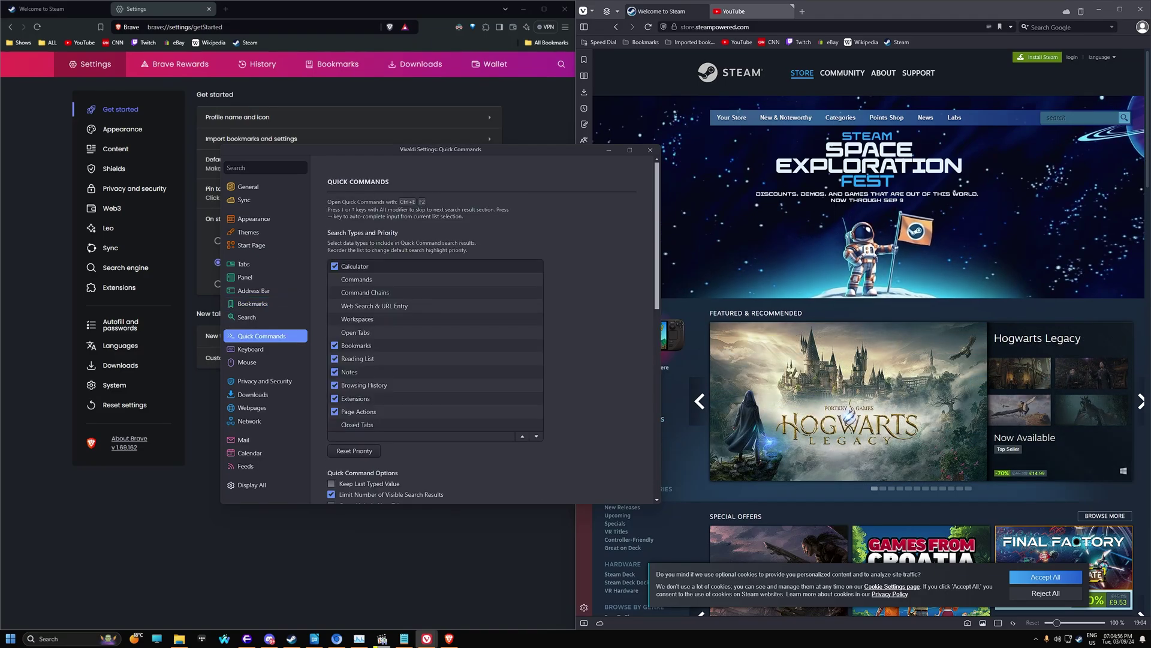
scroll(479, 329, "down", 3)
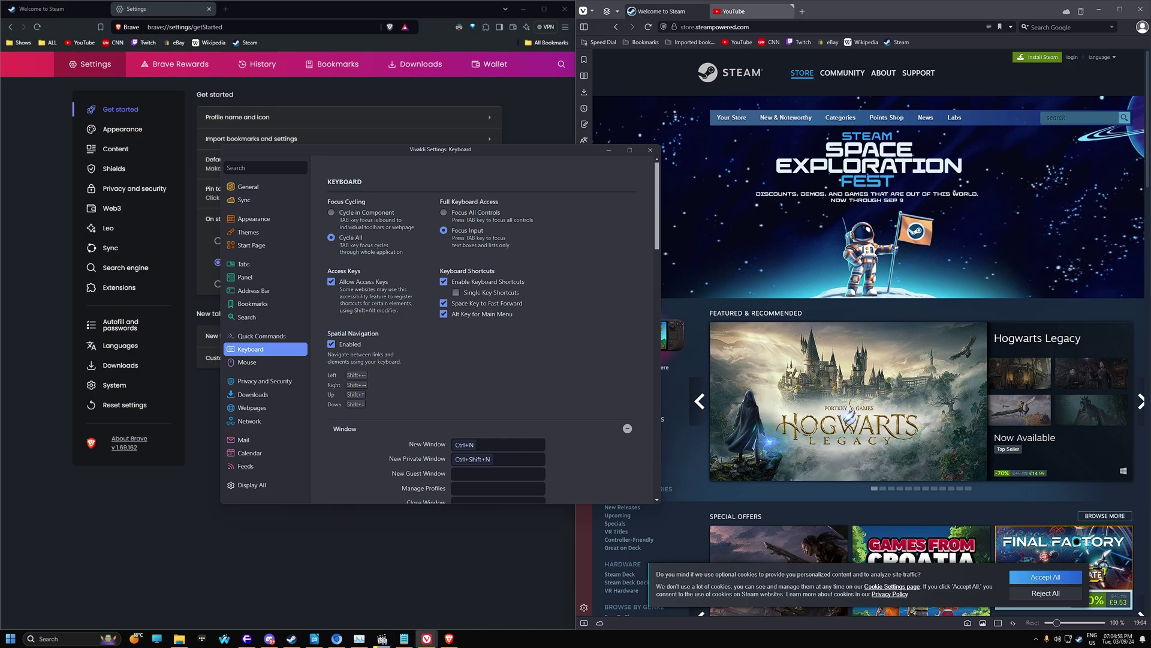
scroll(479, 329, "down", 3)
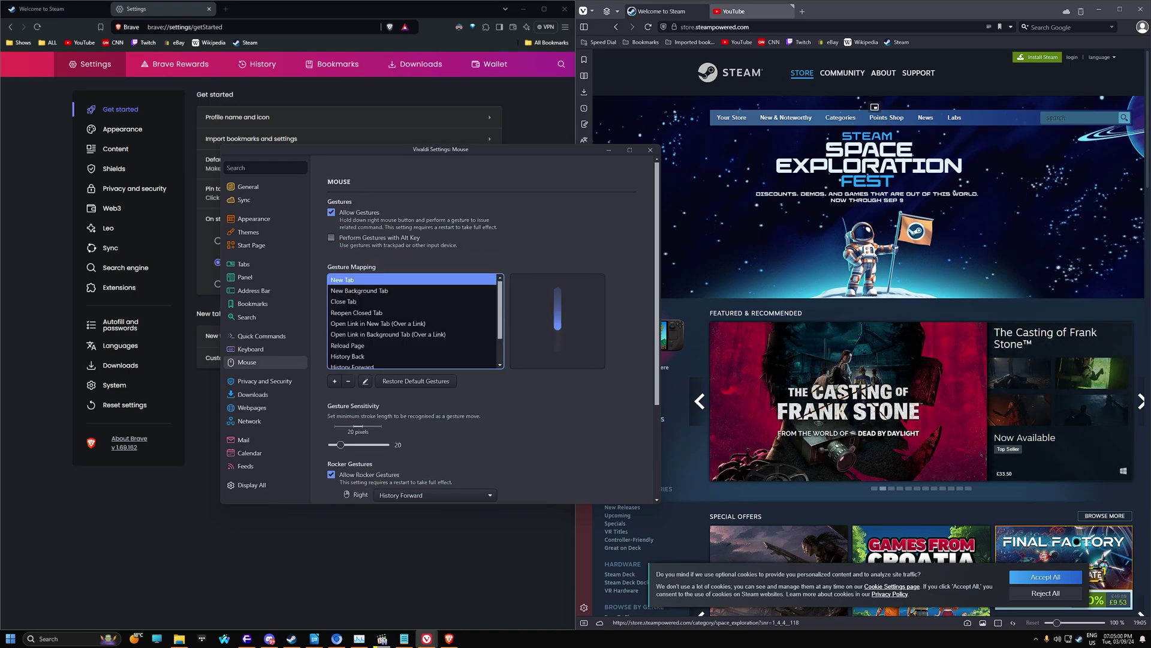
scroll(480, 330, "down", 5)
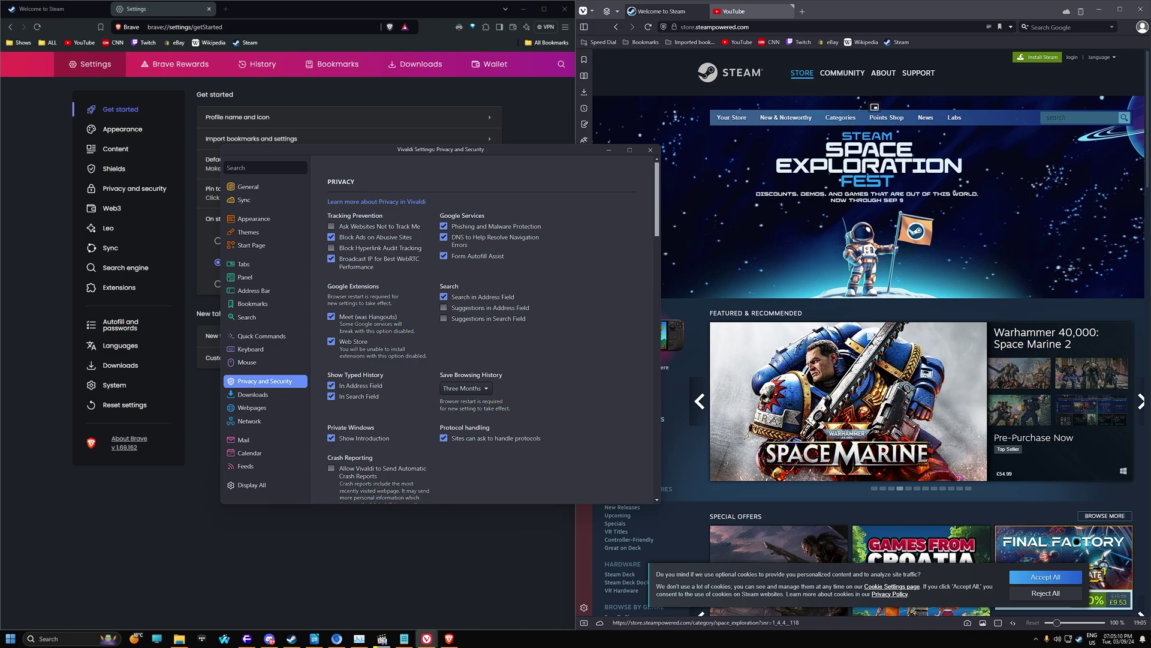
Examine the browsing history, tracker and ad blocking options in Vivaldi's Privacy and Security settings, and bring Brave's settings forward
scroll(480, 330, "down", 3)
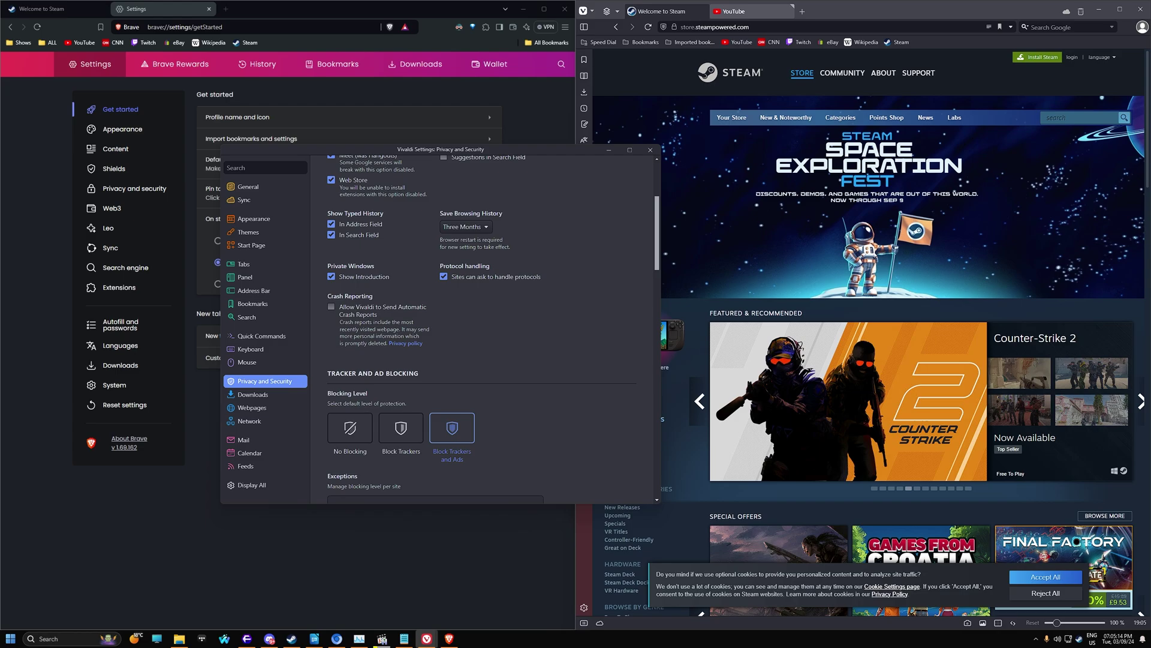
left_click(466, 227)
left_click(466, 227)
left_click_drag(657, 234, 658, 273)
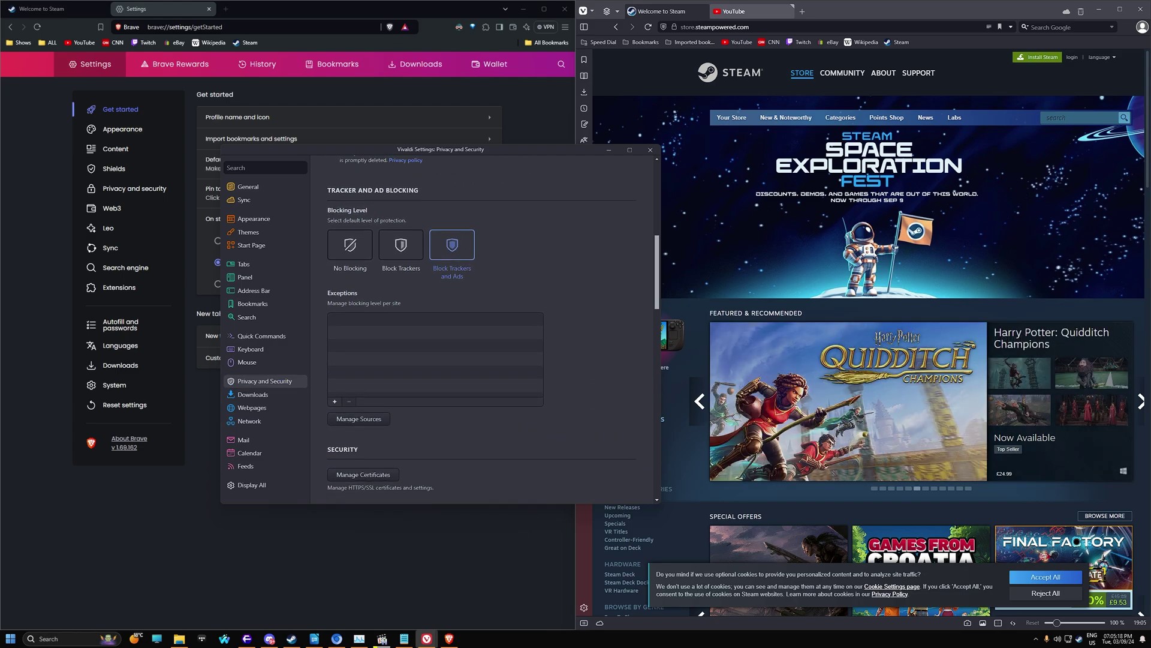
left_click(384, 9)
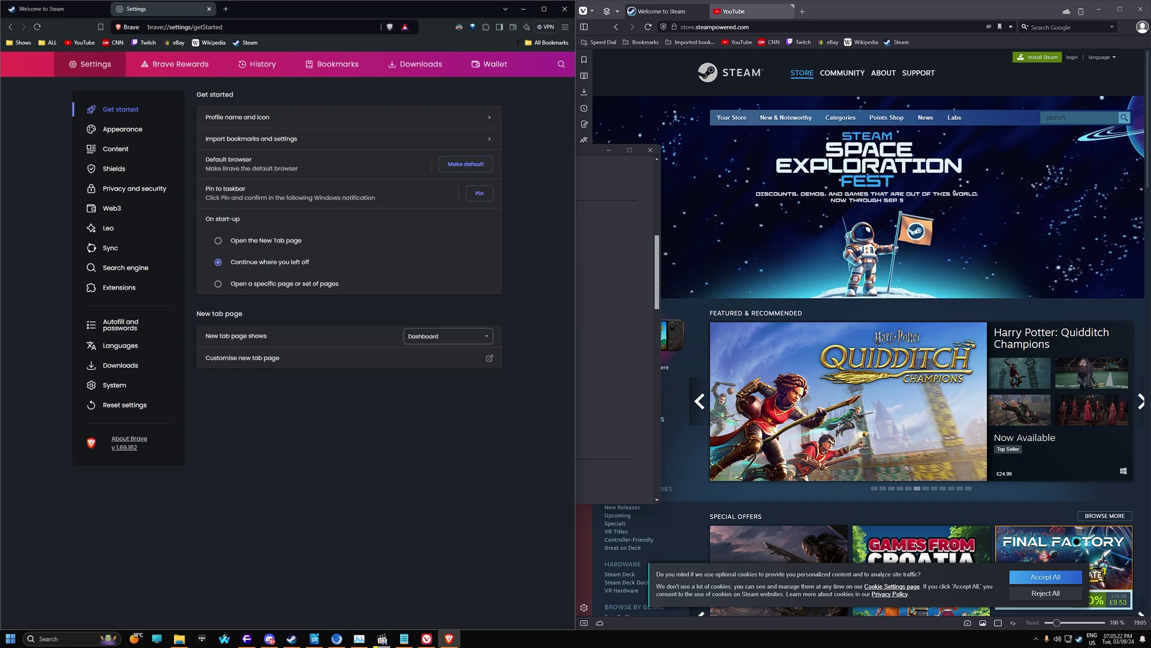
Return to Vivaldi's Downloads settings and toggle Save Files to Default Location Without Asking on and off again
key("alt+Tab")
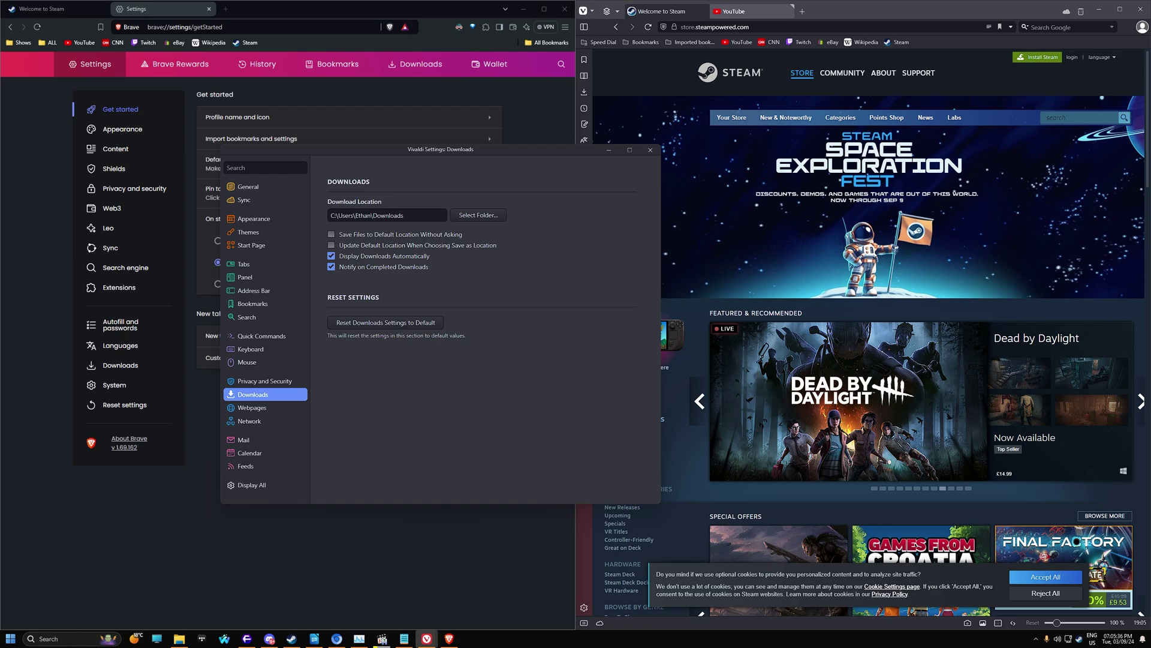
left_click(332, 234)
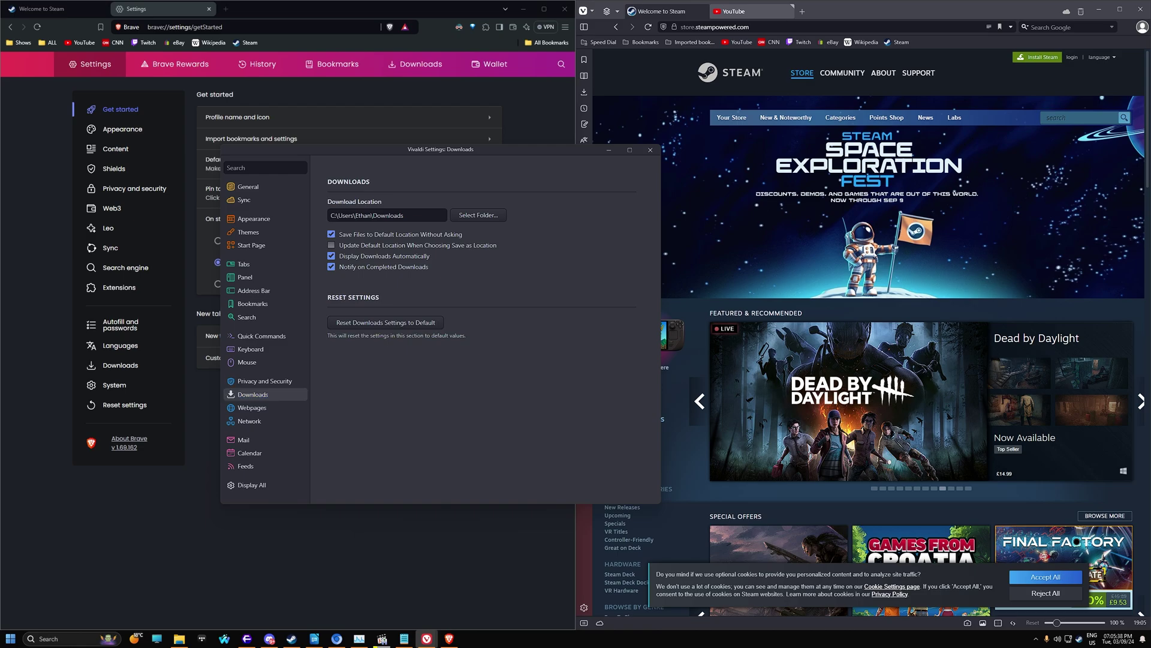
left_click(331, 234)
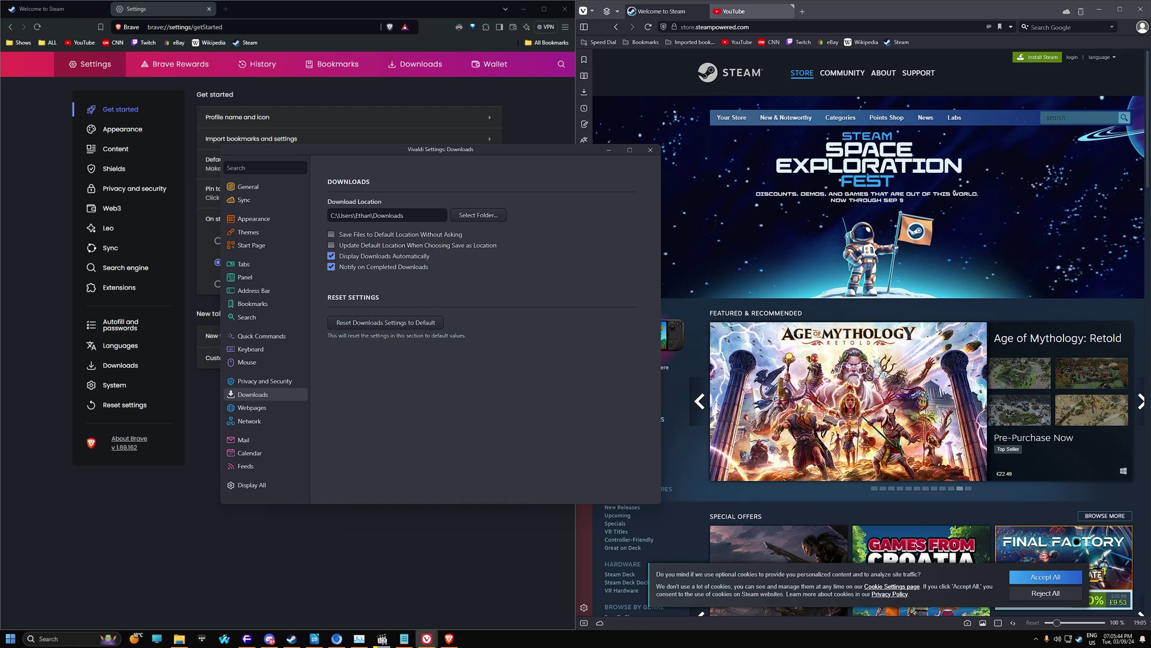
Look through Vivaldi's Webpages, Network, Mail, Calendar, Feeds and General settings, and close the settings window
left_click(252, 408)
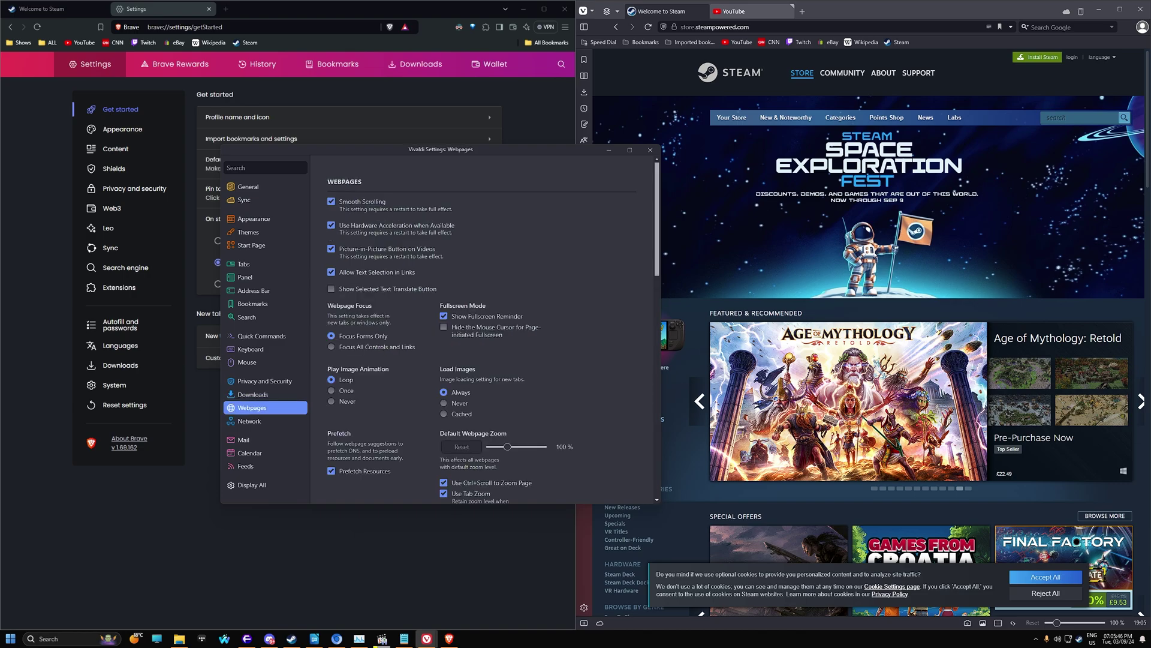
left_click(250, 421)
left_click(243, 440)
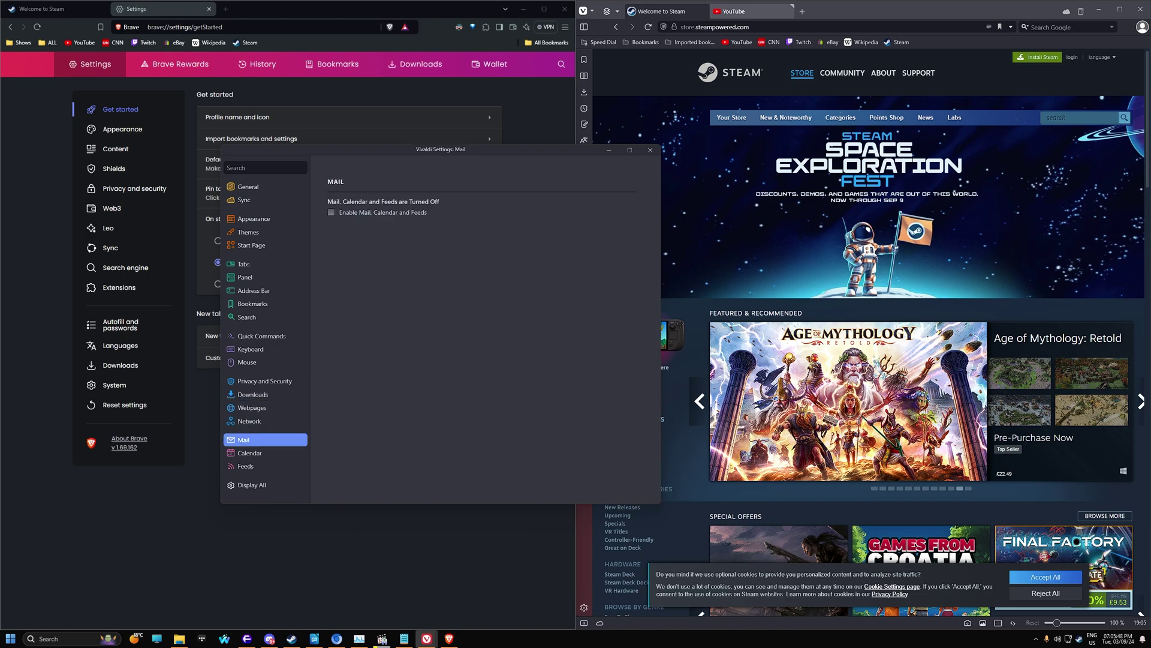
left_click(250, 453)
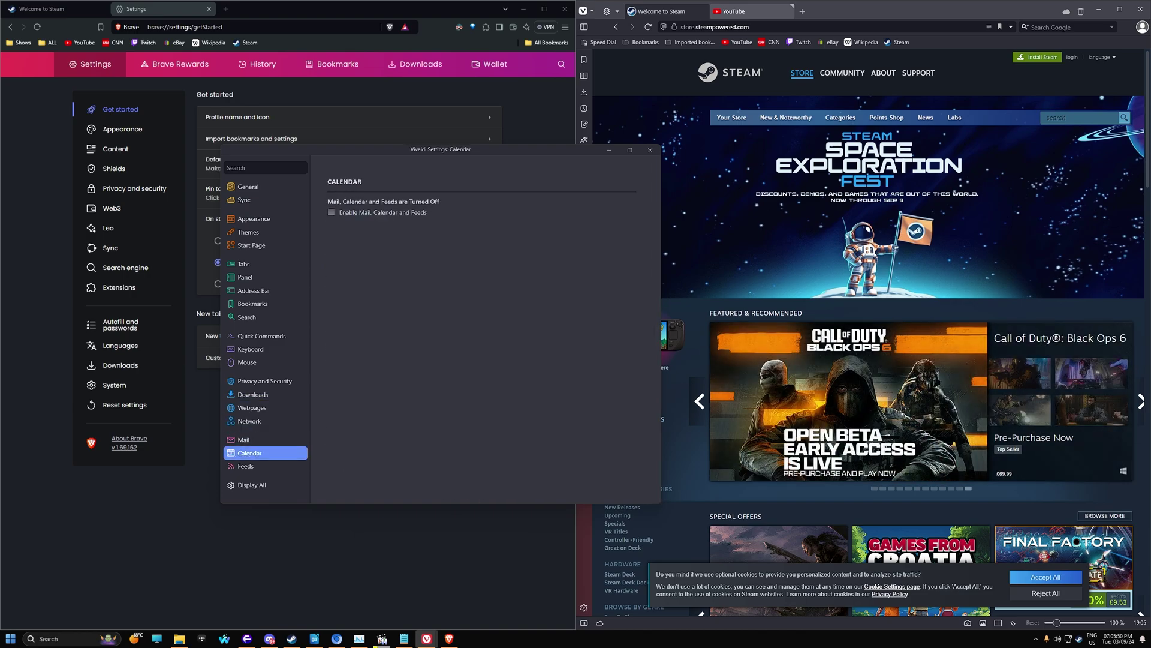
left_click(246, 466)
left_click(243, 440)
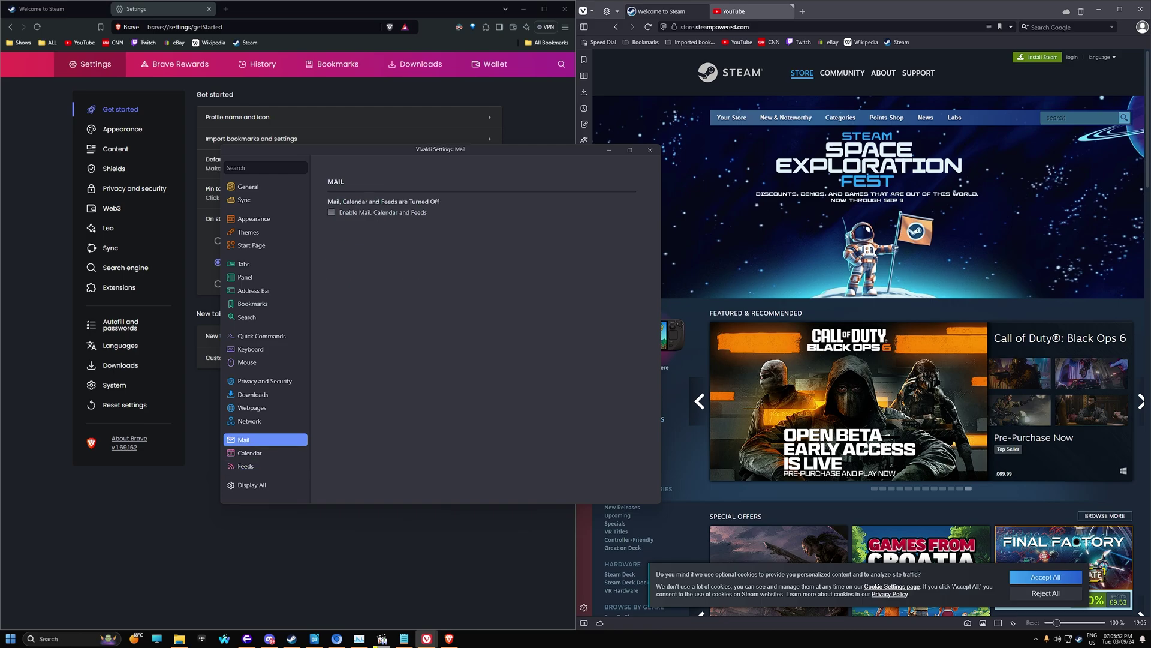
left_click(251, 485)
left_click(249, 186)
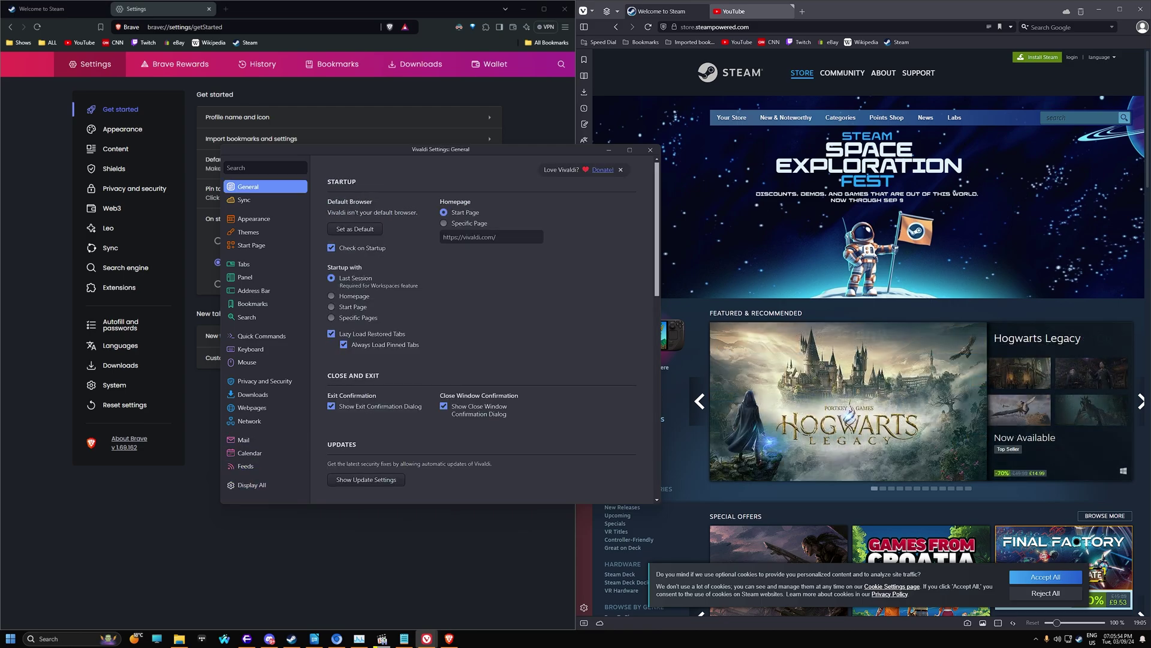
left_click(650, 149)
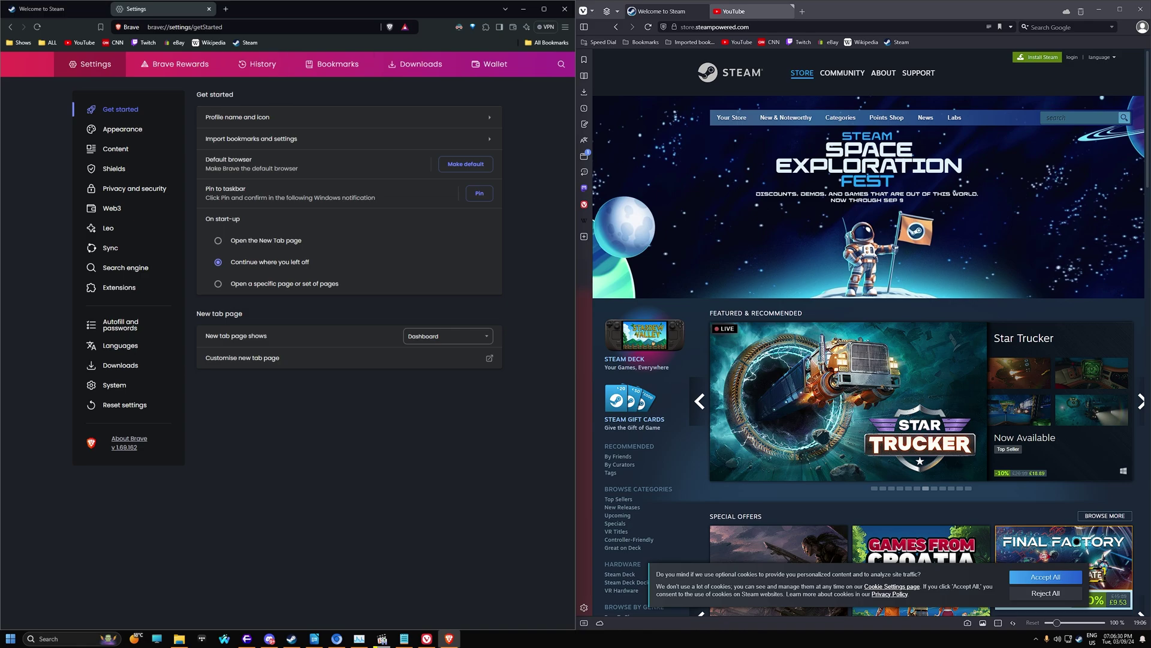
Check the memory usage of Vivaldi's YouTube tab, close Brave's Settings tab, and load YouTube in Brave
mouse_move(752, 12)
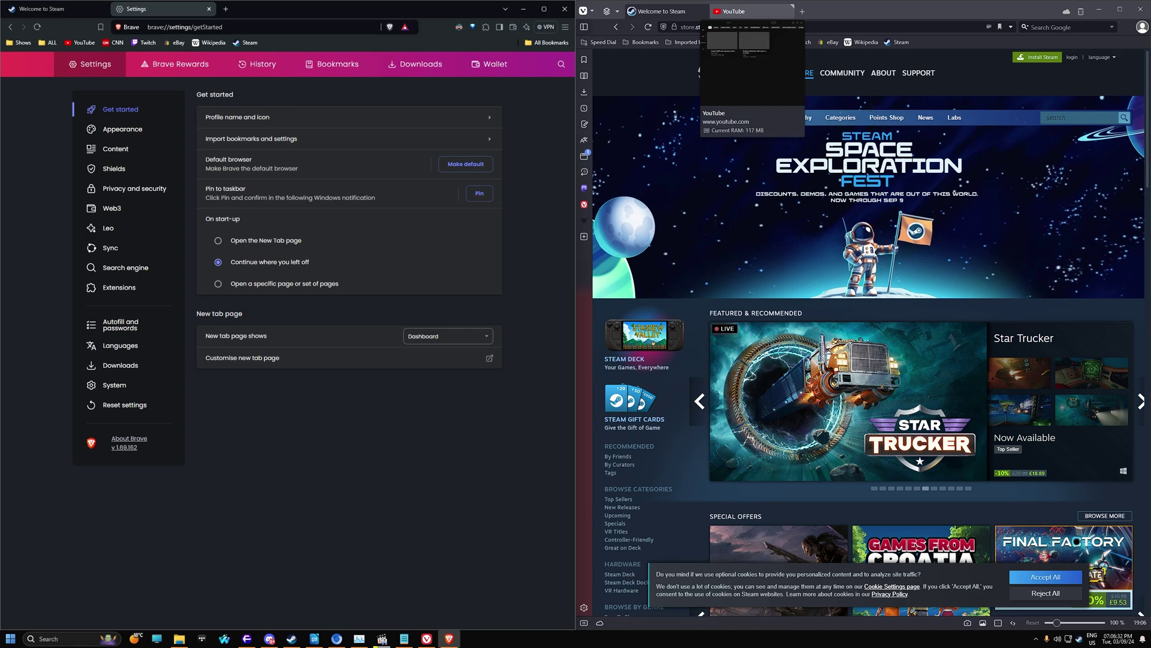
left_click(209, 8)
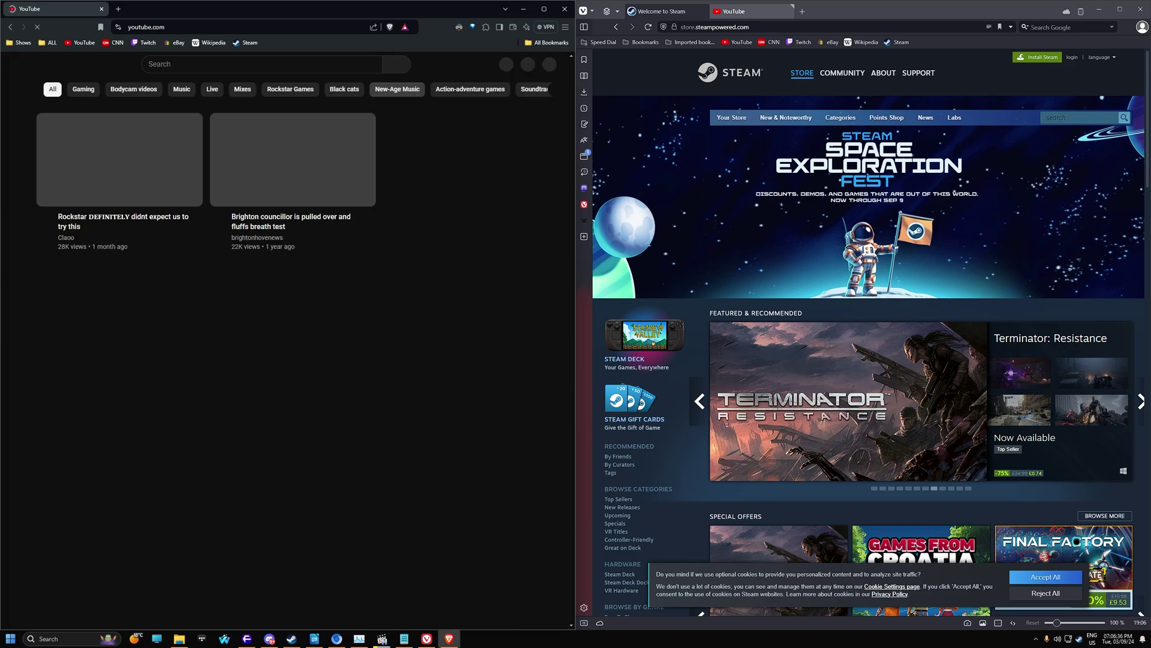
Open Brave's Task Manager, enlarge it, sort the tasks by memory footprint, and close it
right_click(258, 8)
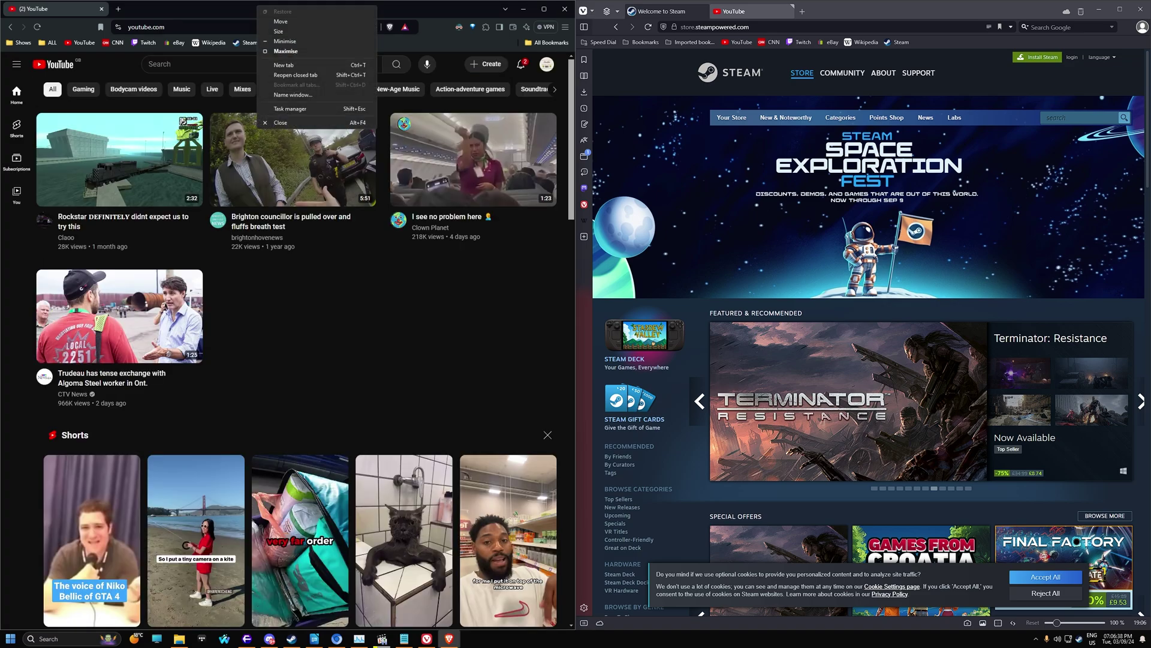
left_click(290, 109)
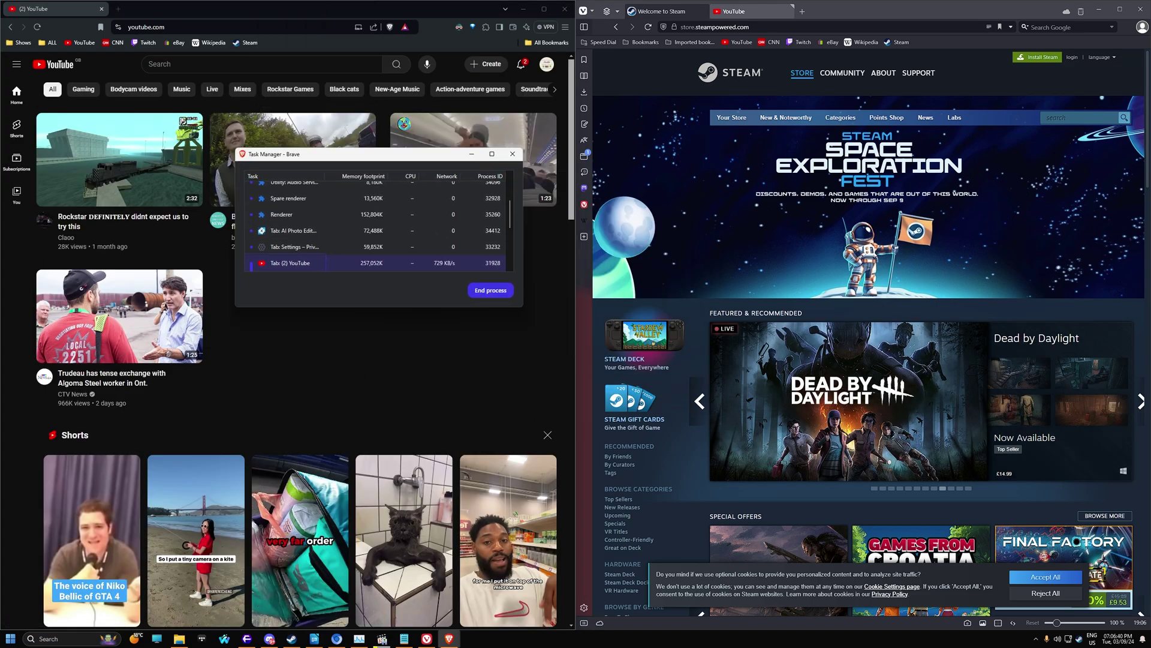
left_click_drag(523, 307, 826, 596)
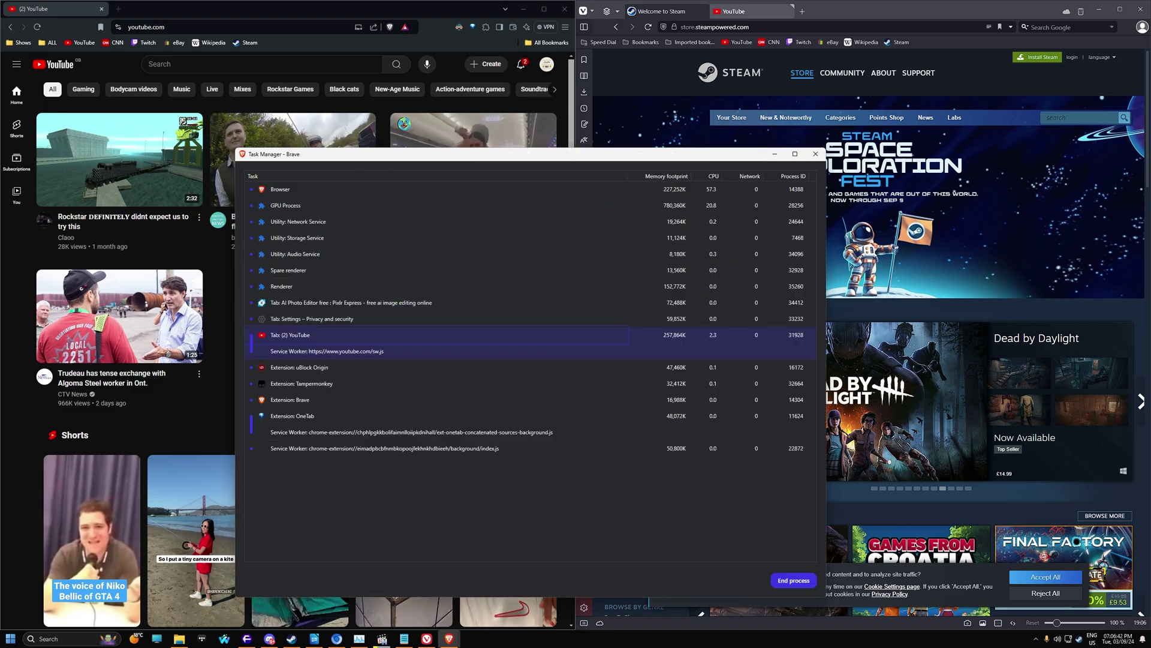
left_click(657, 176)
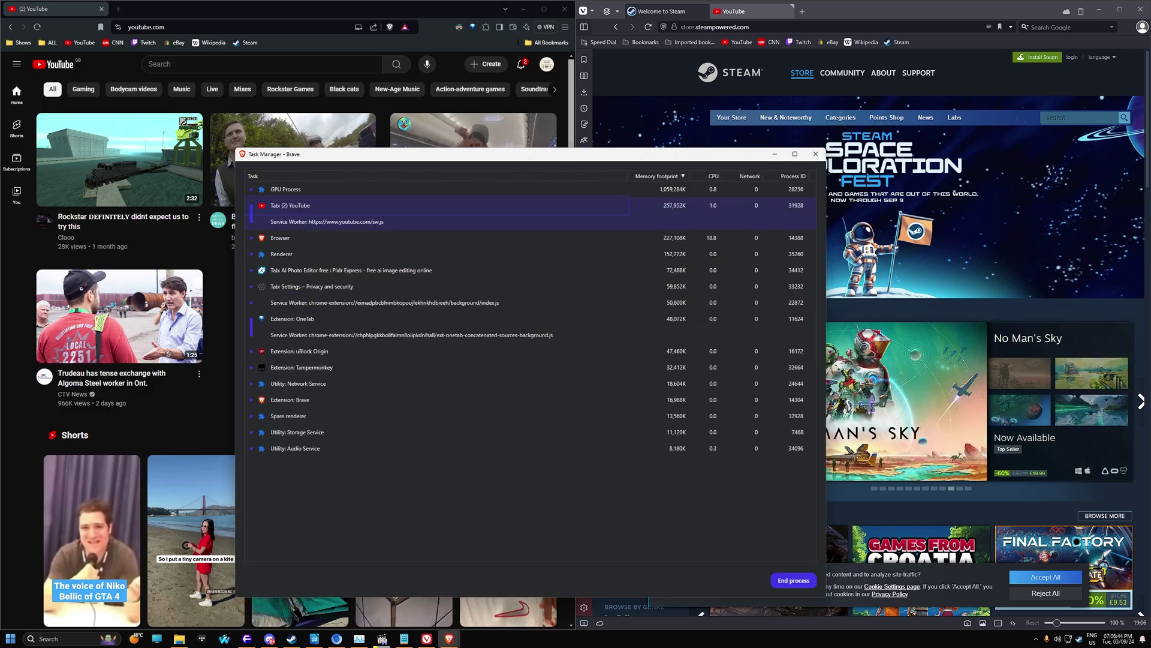
left_click(815, 154)
Switch to the Windows Task Manager and check the overall memory usage of Brave and Vivaldi in the Processes view
right_click(652, 641)
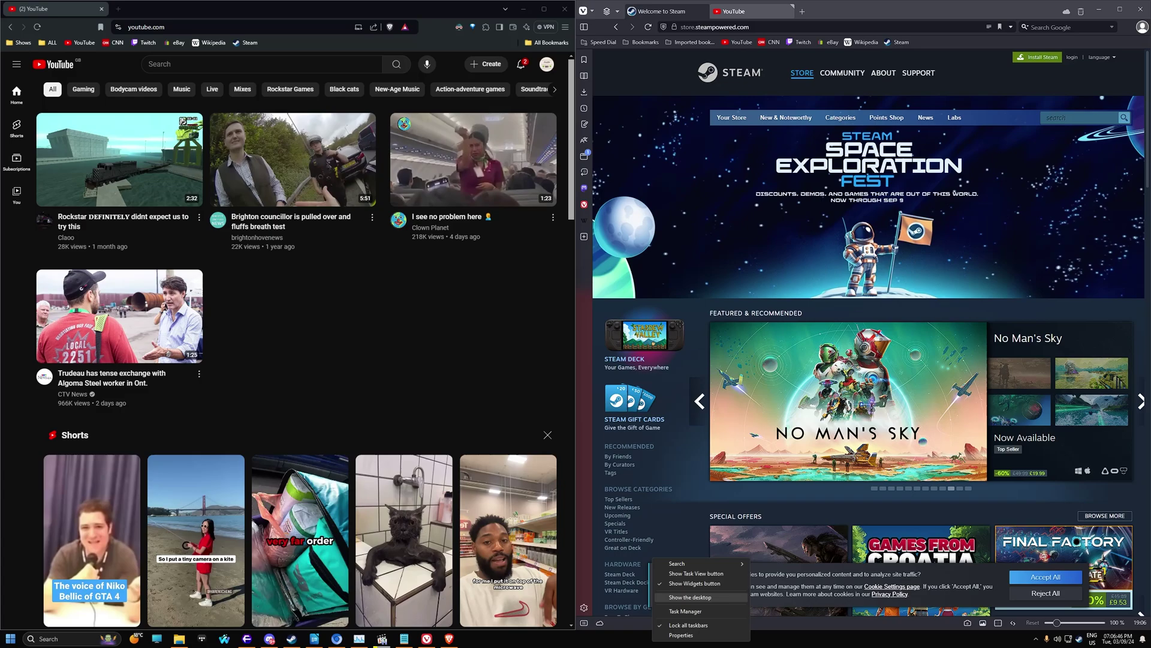
left_click(686, 611)
key("ctrl+shift+Escape")
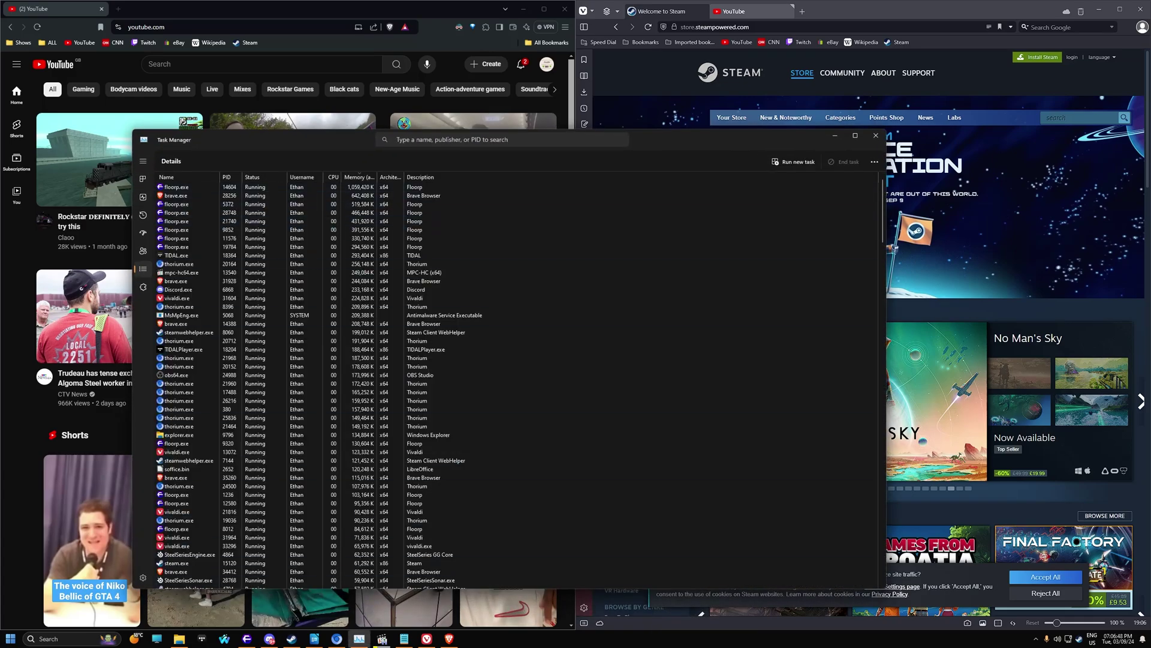
left_click(143, 178)
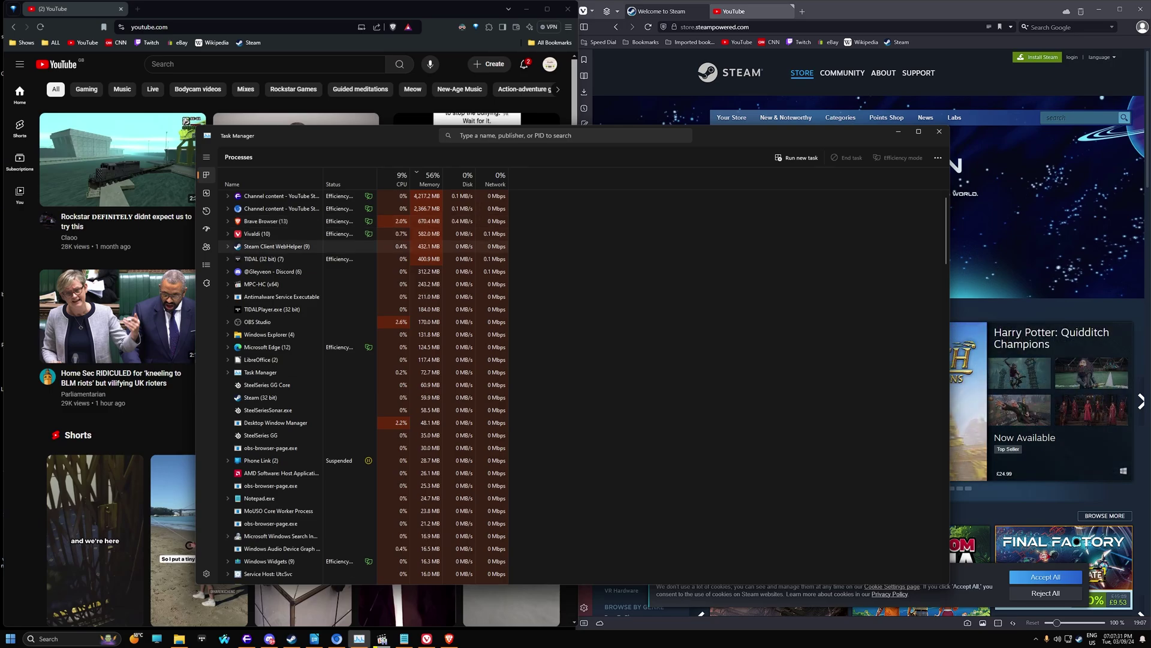
left_click(269, 234)
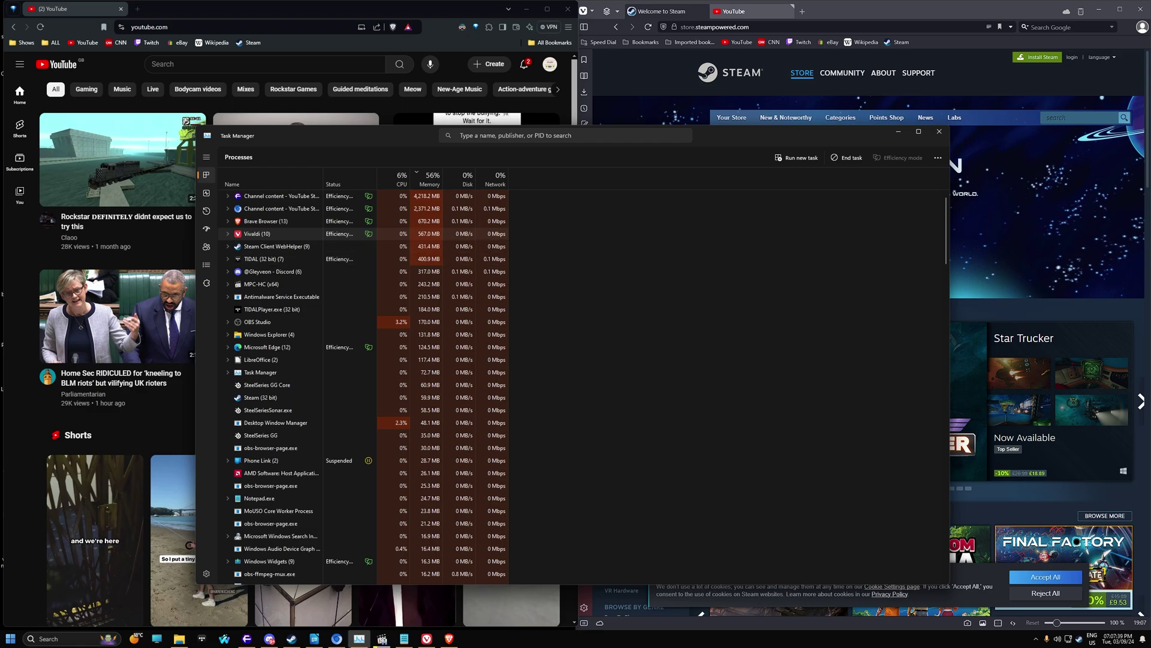
Open the CNN, Twitch, eBay, Wikipedia and Steam bookmarks in new background tabs in Brave
middle_click(117, 42)
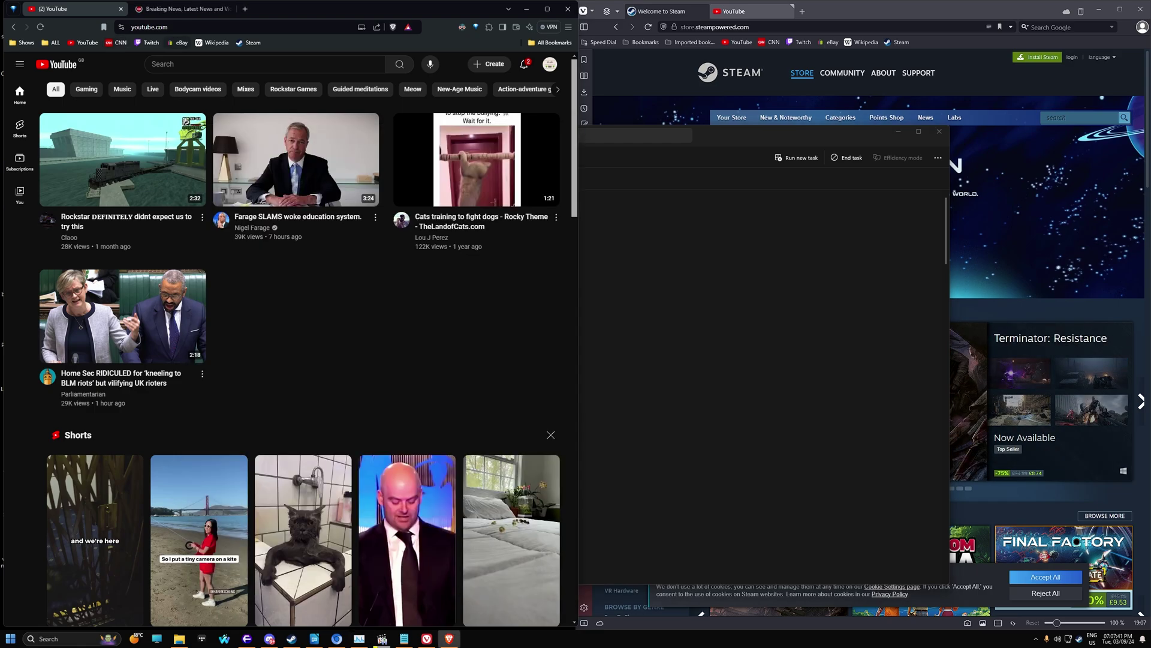
middle_click(147, 43)
middle_click(178, 43)
middle_click(212, 42)
middle_click(248, 43)
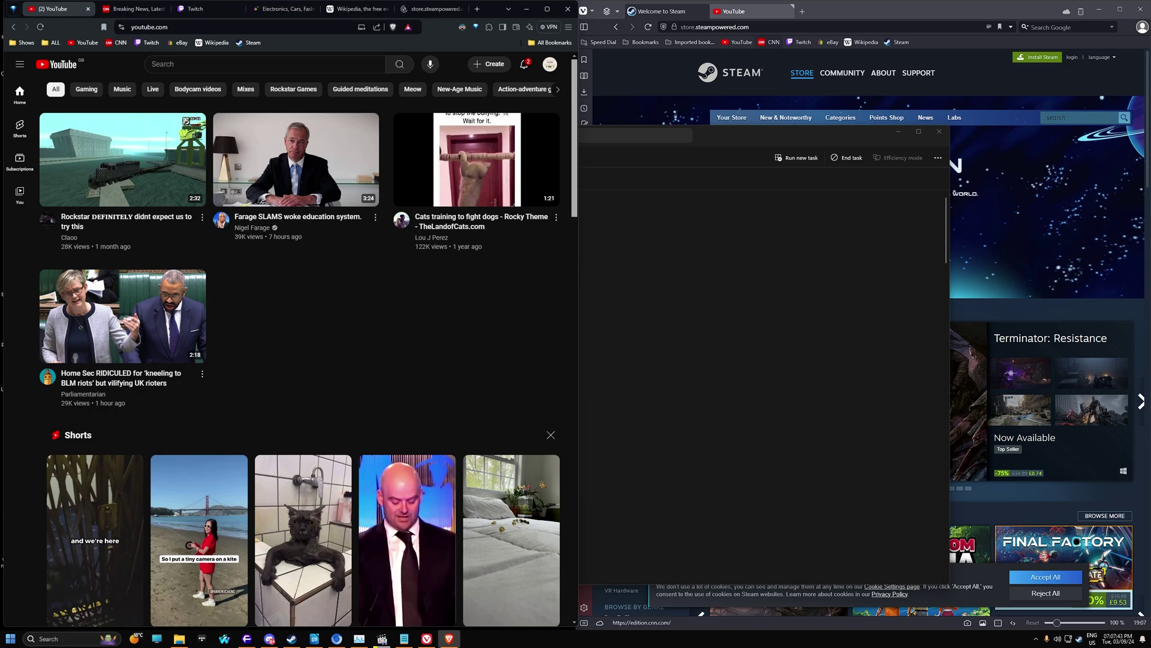
Open the CNN, Twitch, eBay, Wikipedia and Steam bookmarks in new background tabs in Vivaldi
middle_click(769, 42)
middle_click(799, 43)
middle_click(828, 43)
middle_click(862, 42)
middle_click(897, 42)
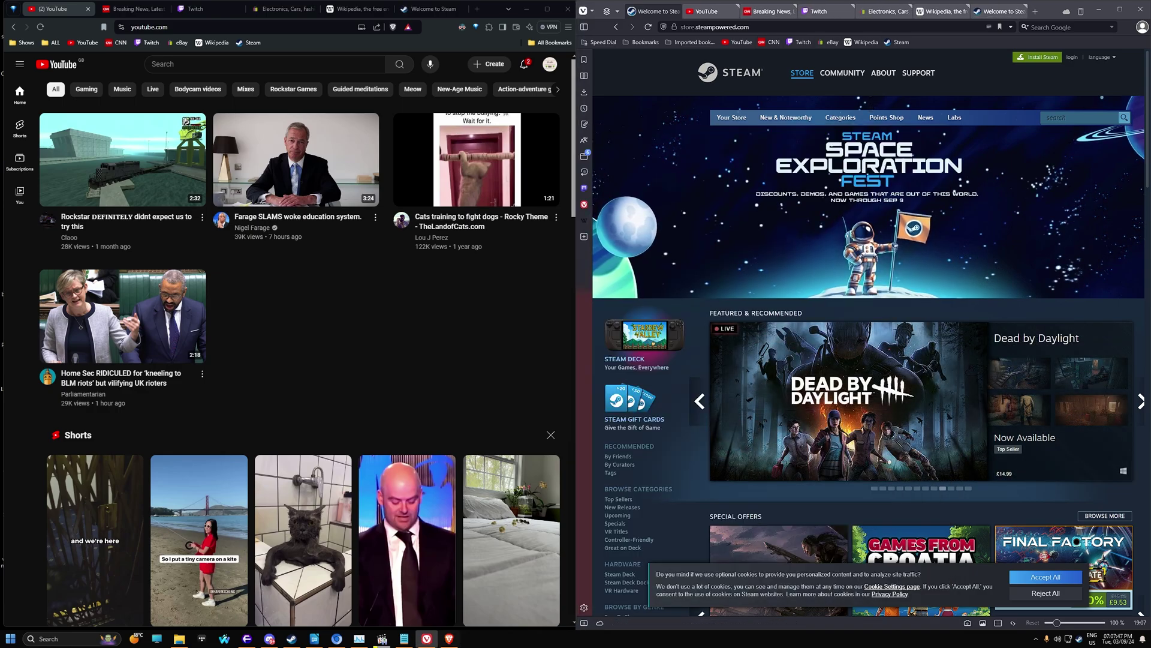
Bring up the Windows Task Manager again to compare both browsers' memory usage with the added tabs, and minimize it
left_click(384, 336)
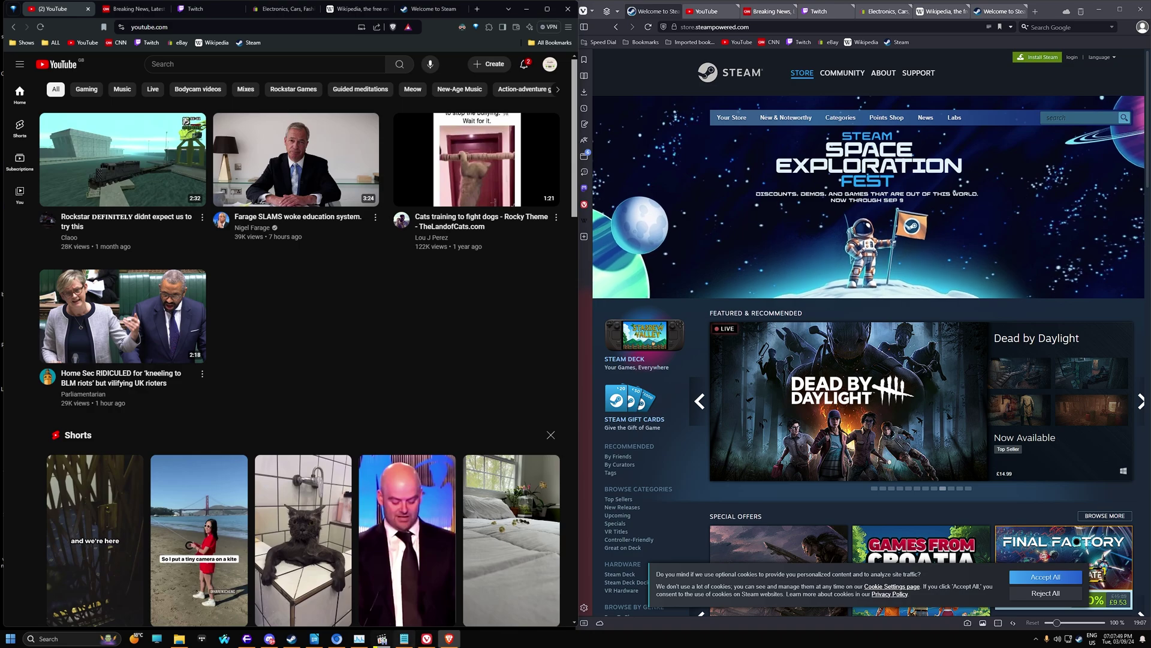
key("ctrl+shift+Escape")
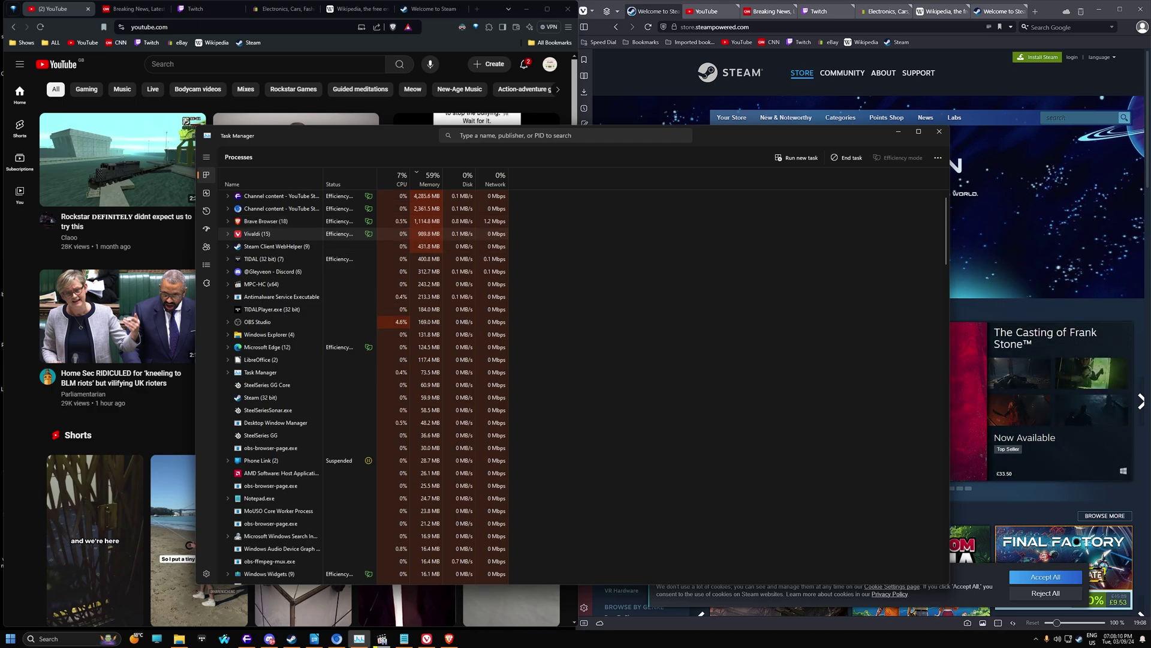
left_click(899, 131)
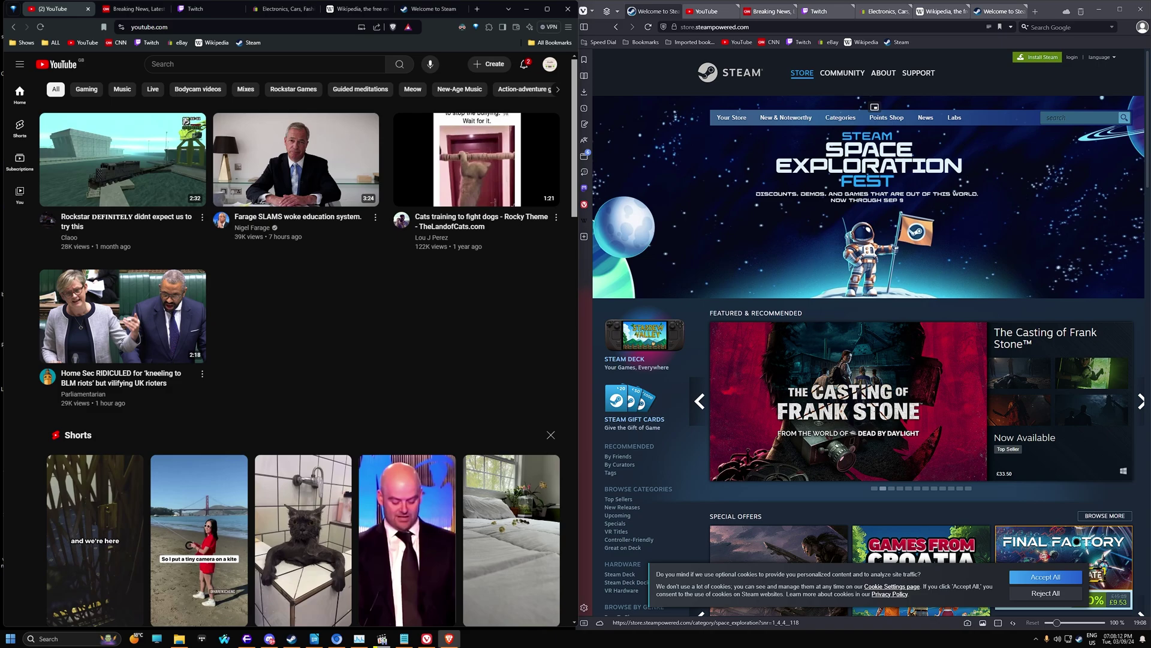